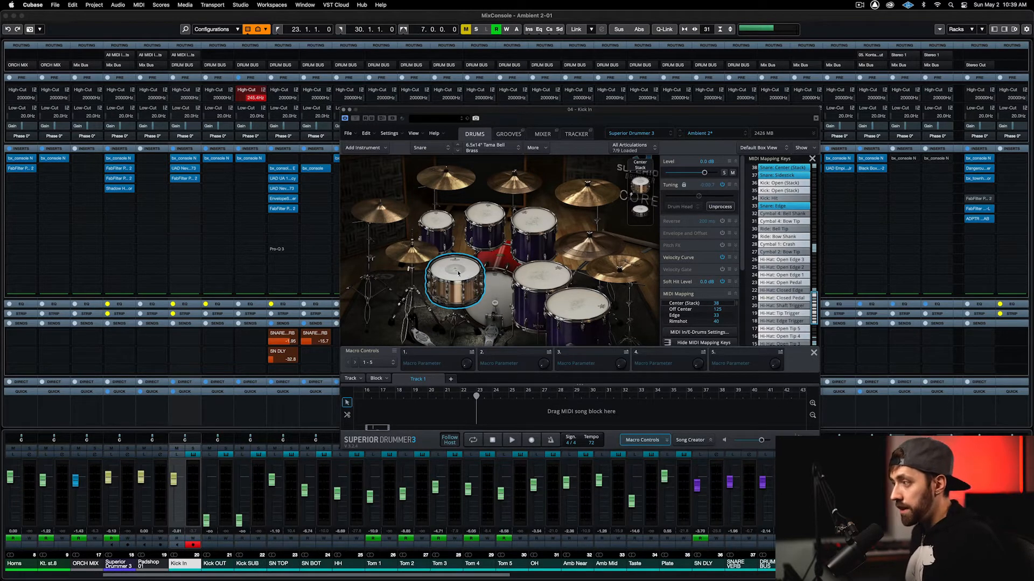
Audition the 6.5x14" Tama Bell Brass snare with repeated hits on the drum kit, trying the SN BOT fader slightly higher.
{"action": "left_click", "coordinate": [456, 270]}
{"action": "left_click", "coordinate": [456, 270]}
{"action": "left_click", "coordinate": [456, 270]}
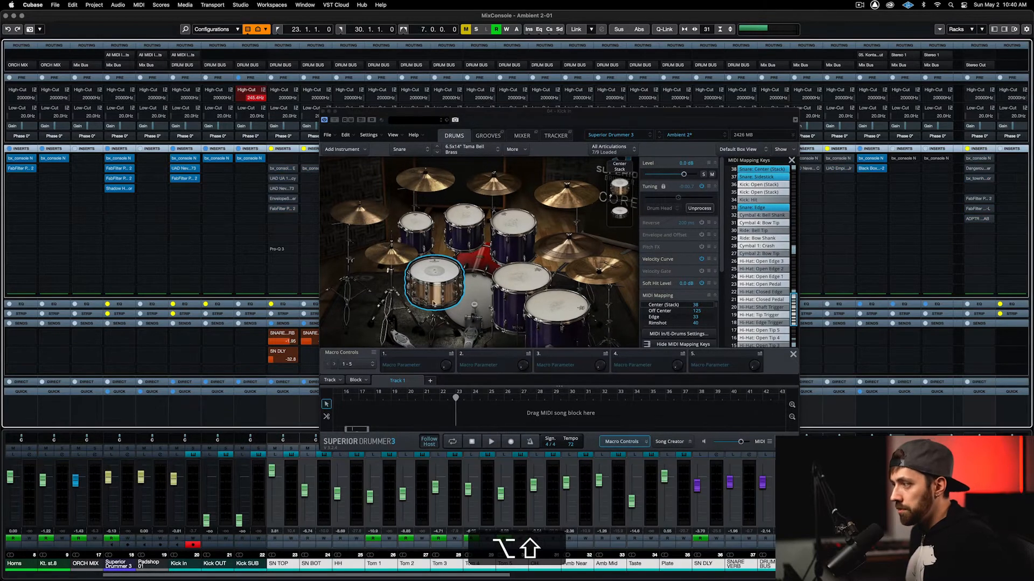
{"action": "left_click", "coordinate": [437, 274]}
{"action": "left_click", "coordinate": [437, 275]}
{"action": "left_click", "coordinate": [437, 274]}
{"action": "left_click_drag", "start_coordinate": [304, 491], "coordinate": [304, 477]}
{"action": "left_click", "coordinate": [437, 274]}
{"action": "left_click", "coordinate": [436, 274]}
{"action": "left_click", "coordinate": [437, 274]}
{"action": "left_click", "coordinate": [437, 274]}
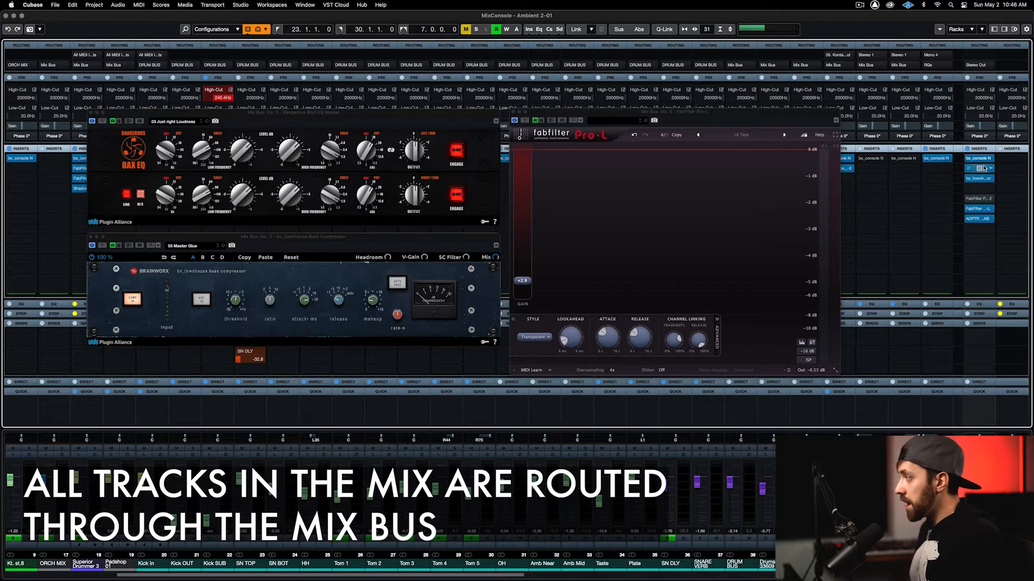
Inspect the bx_console N on the Mix Bus's first insert, and close its window.
{"action": "left_click", "coordinate": [979, 158]}
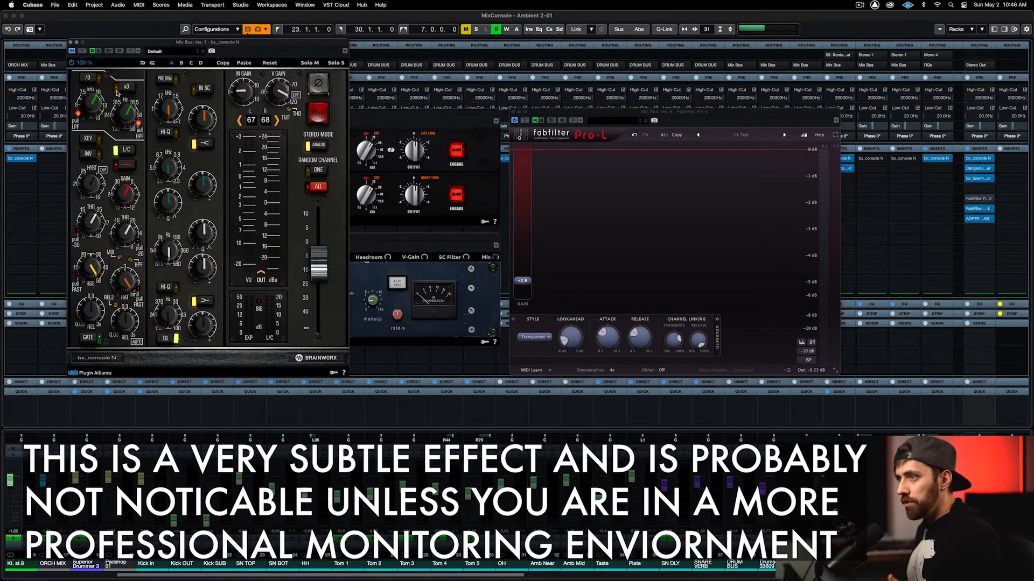
{"action": "left_click", "coordinate": [71, 43]}
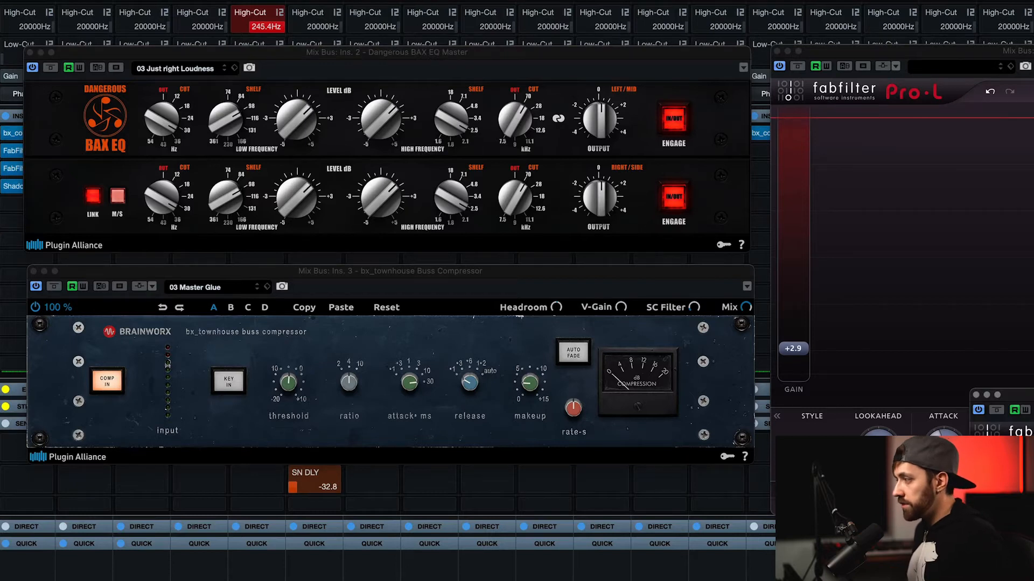
Sketch a gentle Mix Bus EQ curve in Pro-Q 2 with a wide low shelf around 96 Hz and a broad high-frequency boost.
{"action": "left_click_drag", "start_coordinate": [1033, 392], "coordinate": [608, 168]}
{"action": "left_click_drag", "start_coordinate": [842, 336], "coordinate": [746, 325]}
{"action": "left_click_drag", "start_coordinate": [329, 335], "coordinate": [461, 324]}
{"action": "left_click_drag", "start_coordinate": [291, 327], "coordinate": [308, 329]}
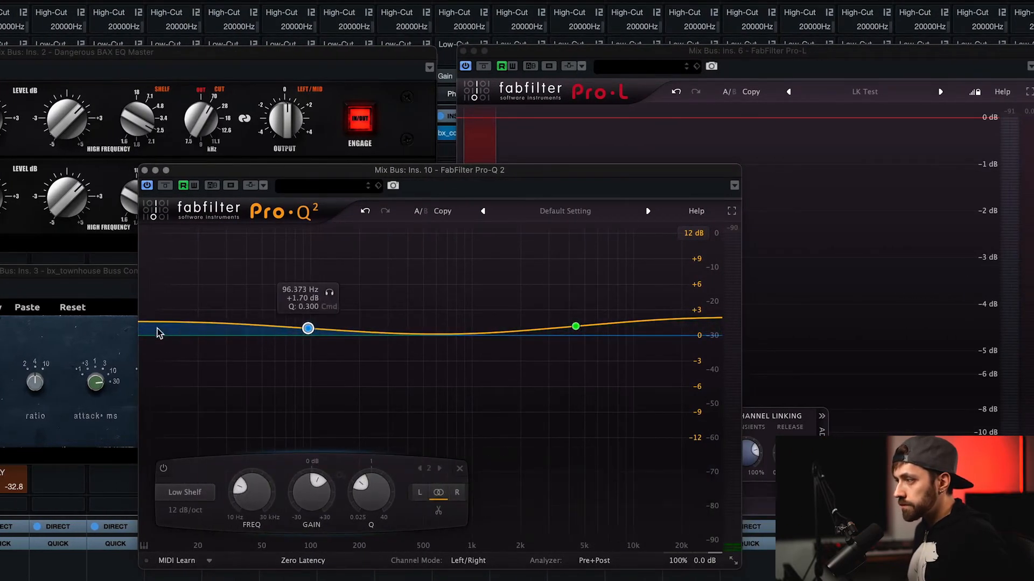
{"action": "double_click", "coordinate": [149, 333]}
{"action": "left_click_drag", "start_coordinate": [149, 335], "coordinate": [227, 327]}
{"action": "left_click_drag", "start_coordinate": [308, 329], "coordinate": [308, 325]}
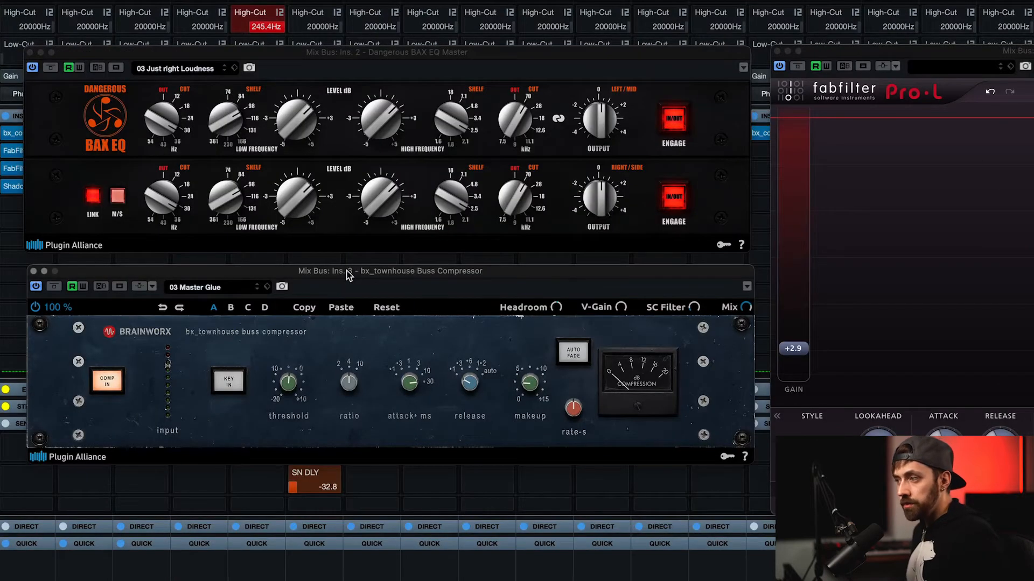
Examine the attack and release settings of the bx_townhouse Buss Compressor on the Mix Bus.
{"action": "left_click", "coordinate": [347, 272]}
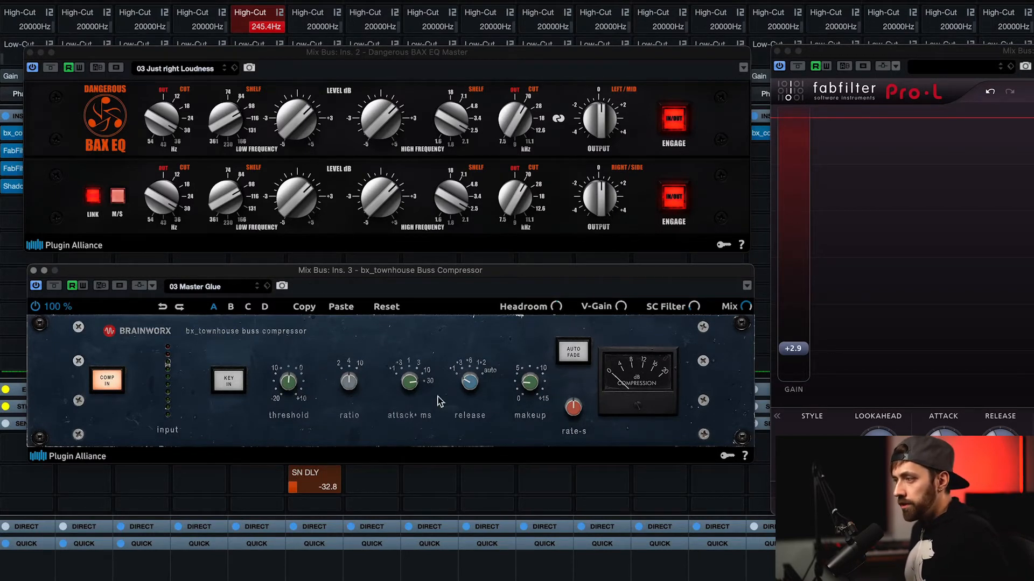
{"action": "mouse_move", "coordinate": [412, 383]}
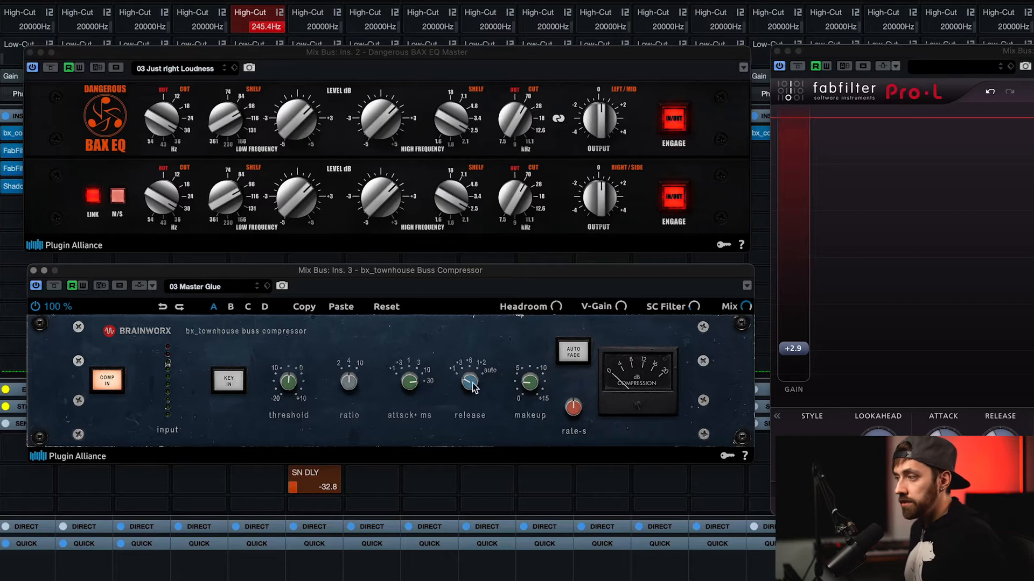
{"action": "mouse_move", "coordinate": [468, 386]}
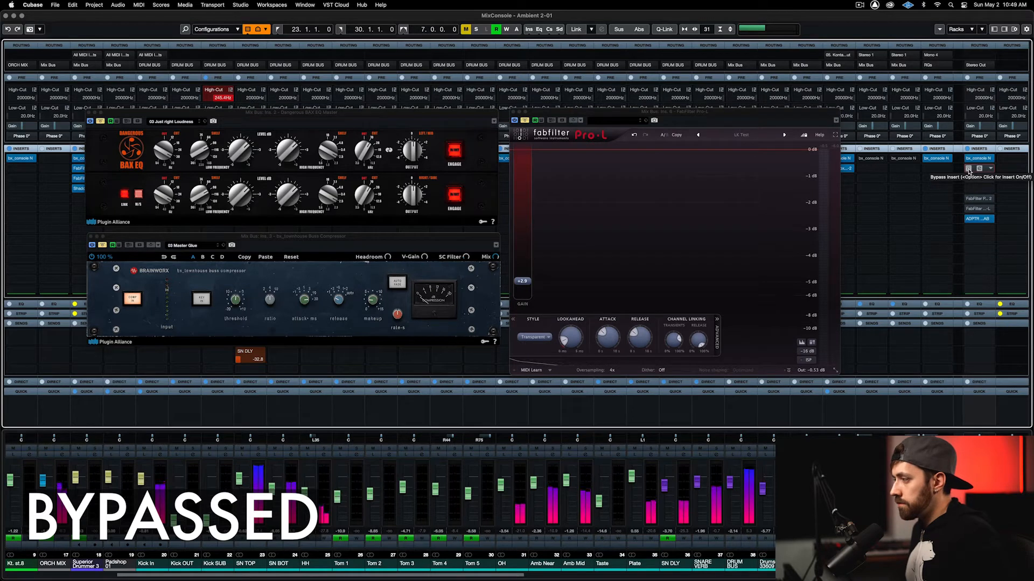
Re-enable the Mix Bus's bypassed BAX EQ, bx_townhouse compressor and Pro-L one by one during playback.
{"action": "left_click", "coordinate": [969, 169]}
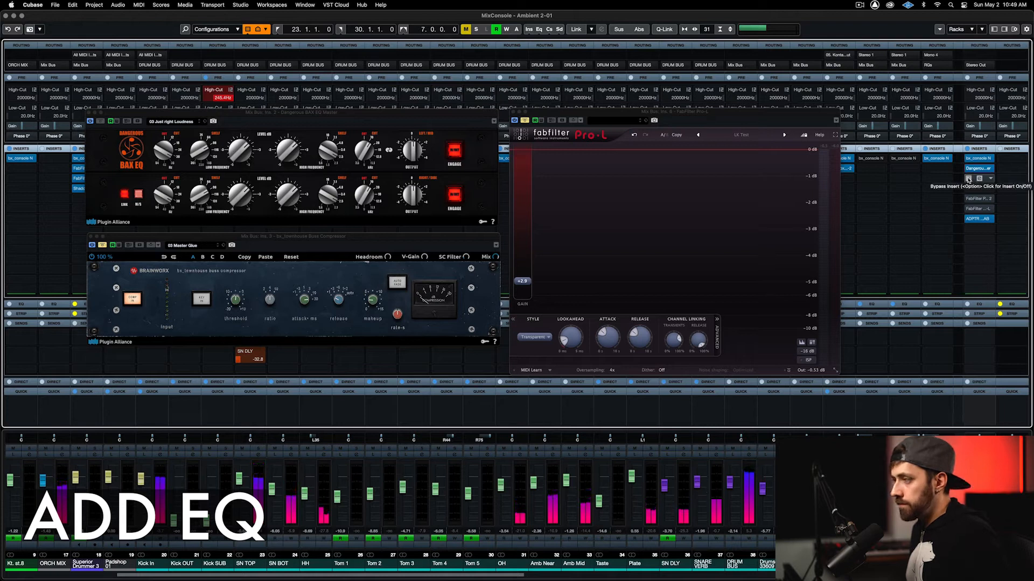
{"action": "left_click", "coordinate": [968, 179]}
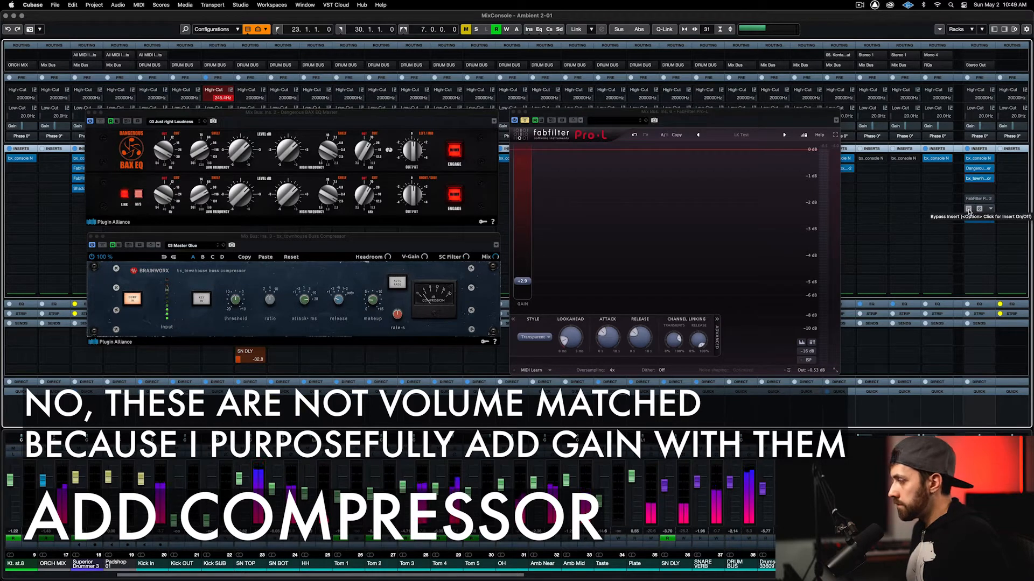
{"action": "left_click", "coordinate": [969, 210]}
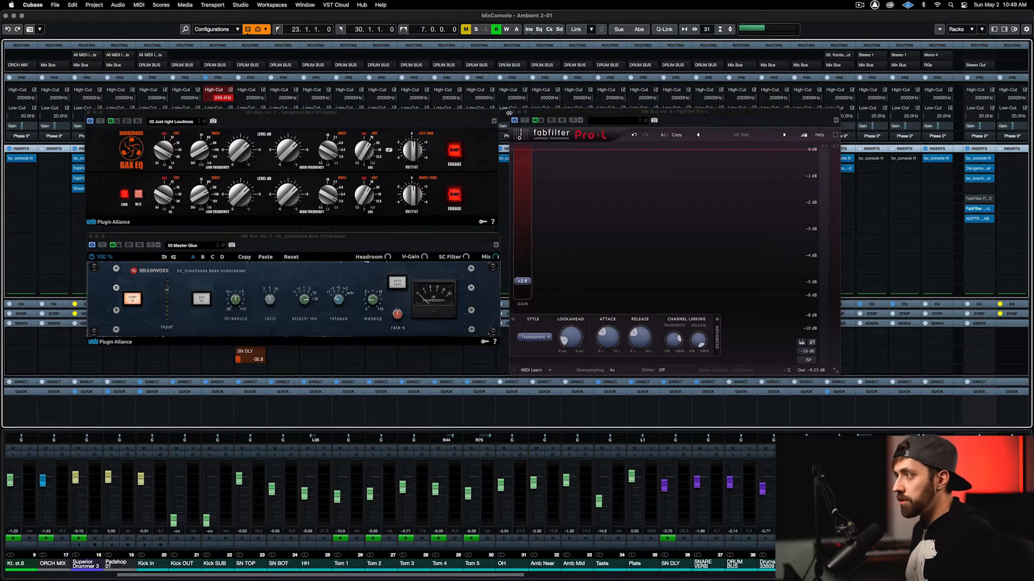
Close the Mix Bus's Pro-L, bx_townhouse compressor and BAX EQ windows.
{"action": "left_click", "coordinate": [513, 113]}
{"action": "left_click", "coordinate": [91, 237]}
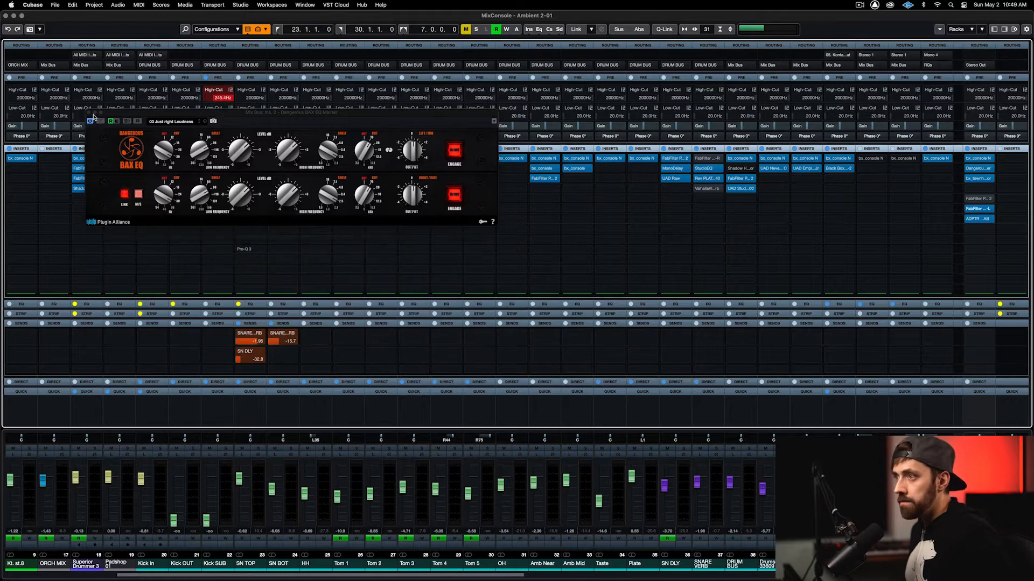
{"action": "left_click", "coordinate": [89, 114]}
Open the Drum Bus's Pro-C 2 and Studer A800 inserts and arrange their windows side by side.
{"action": "left_click", "coordinate": [738, 515]}
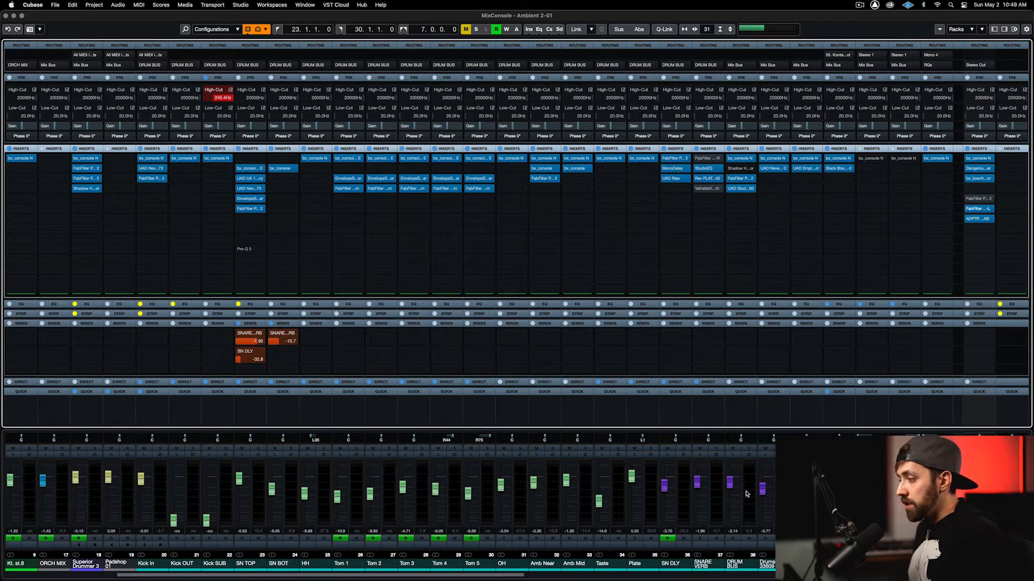
{"action": "left_click", "coordinate": [742, 179]}
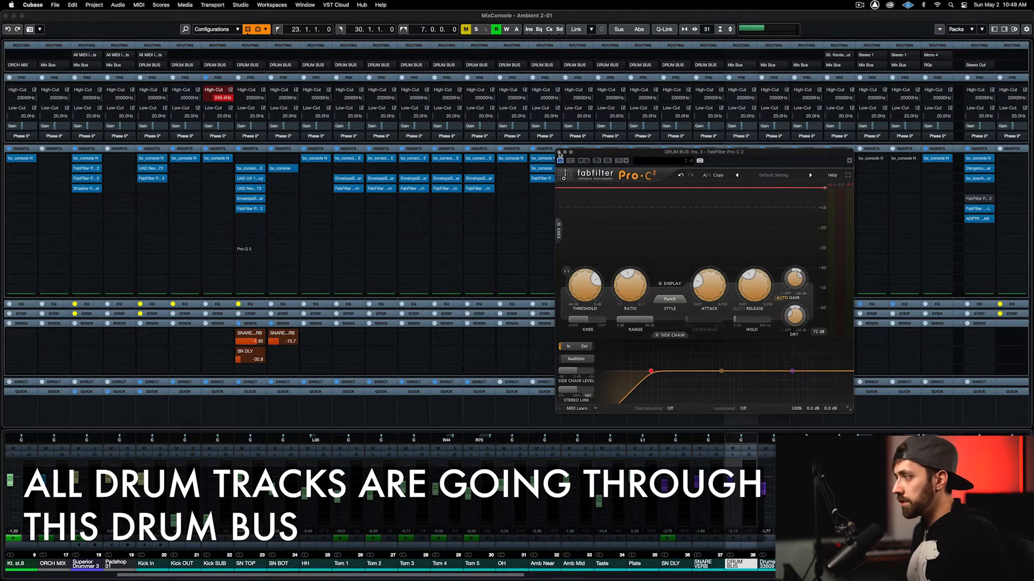
{"action": "left_click", "coordinate": [558, 153]}
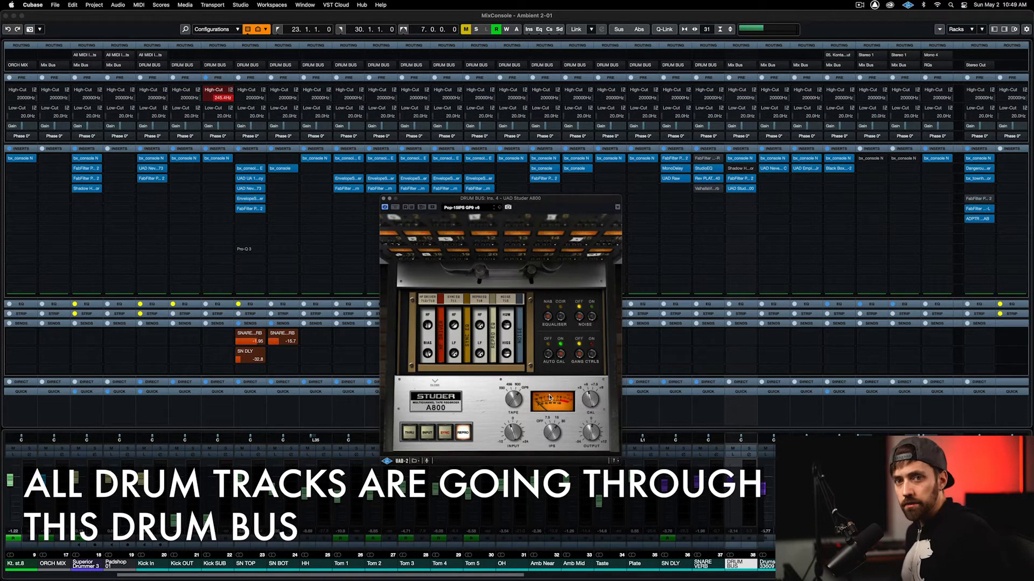
{"action": "left_click", "coordinate": [741, 179]}
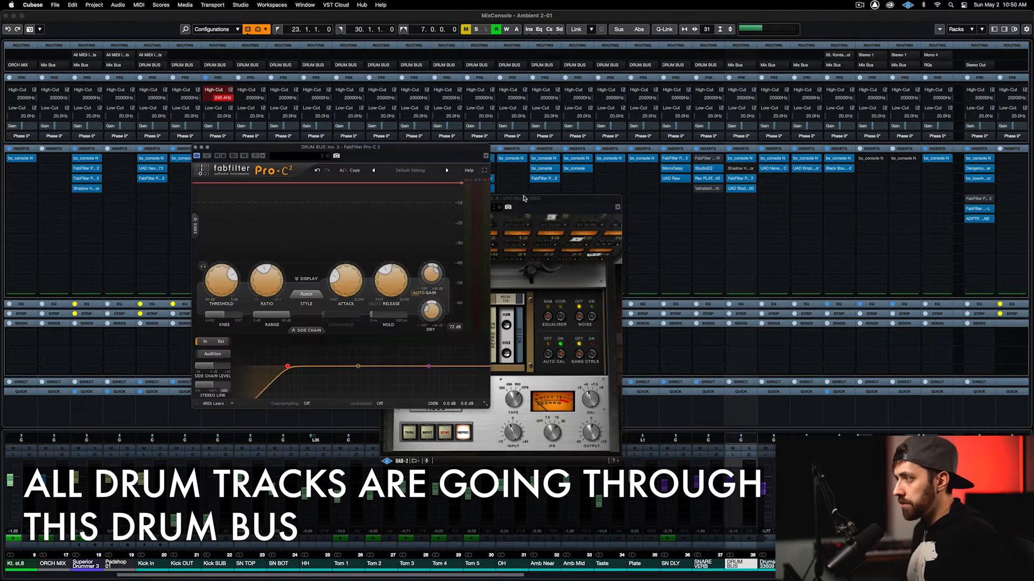
{"action": "left_click_drag", "start_coordinate": [523, 198], "coordinate": [634, 147]}
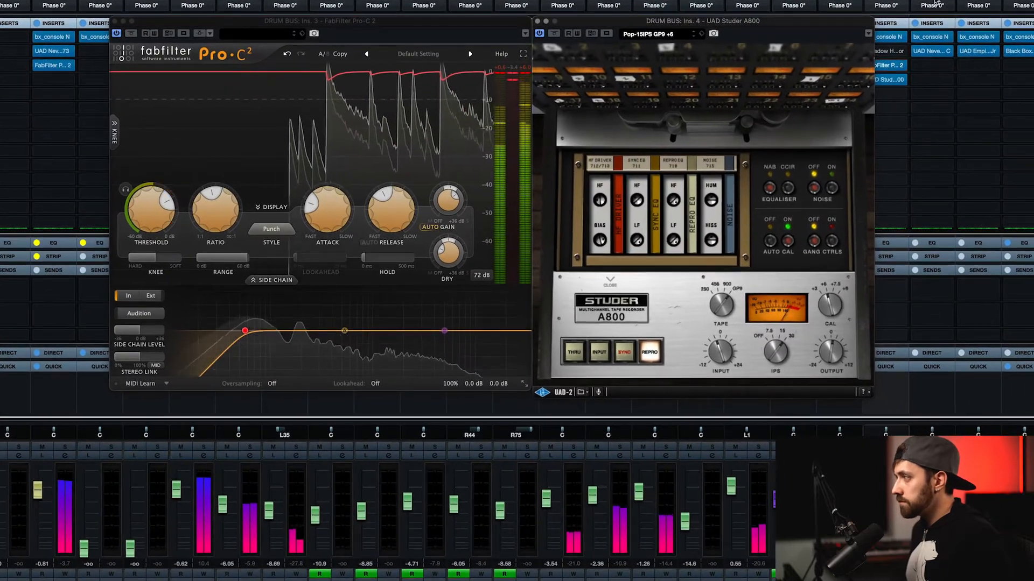
{"action": "left_click_drag", "start_coordinate": [845, 21], "coordinate": [845, 121]}
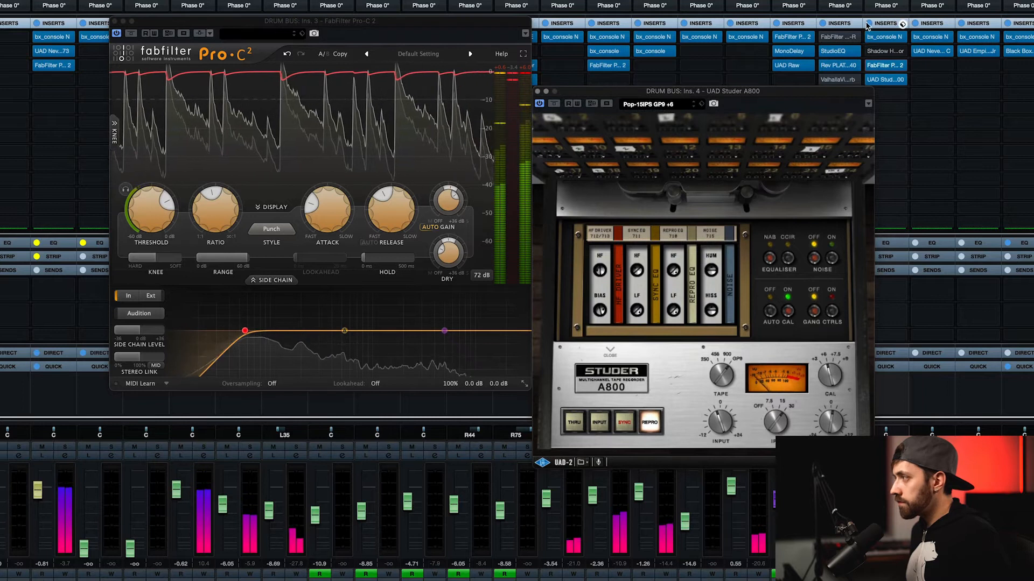
Bypass and re-enable all Drum Bus inserts during playback to compare the sound, and close both plug-in windows.
{"action": "left_click", "coordinate": [868, 23]}
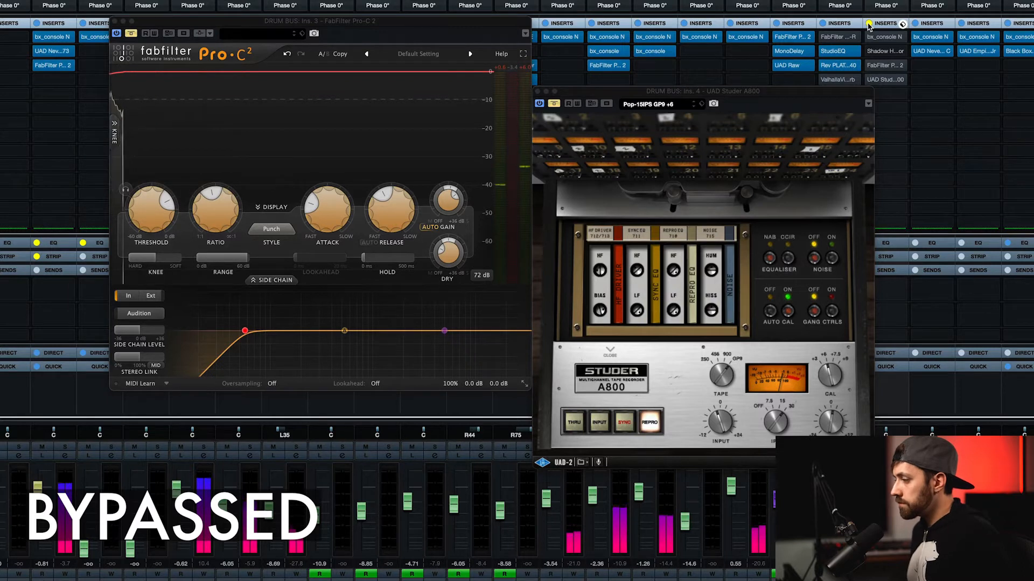
{"action": "left_click", "coordinate": [869, 23]}
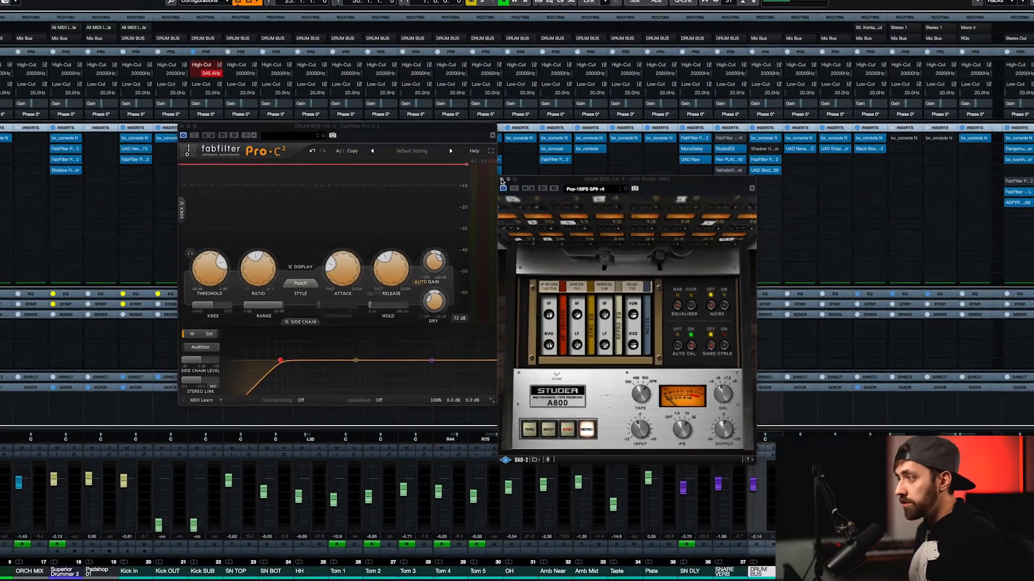
{"action": "left_click", "coordinate": [537, 91]}
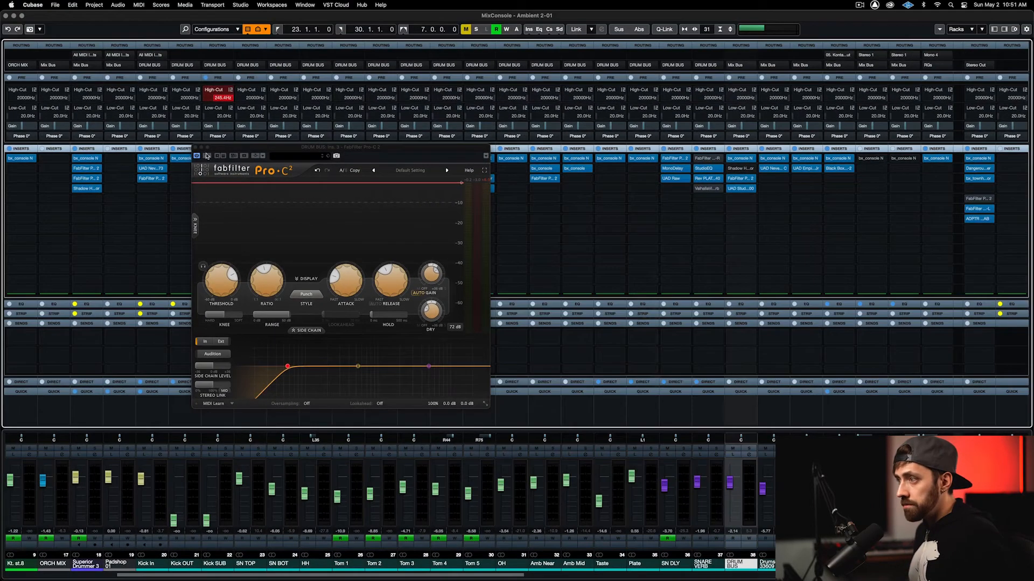
{"action": "left_click", "coordinate": [115, 21]}
Inspect the UAD Neve 33609 and UAD FATSO Jr compressors on the drum effect buses, closing each window after viewing.
{"action": "left_click", "coordinate": [774, 169]}
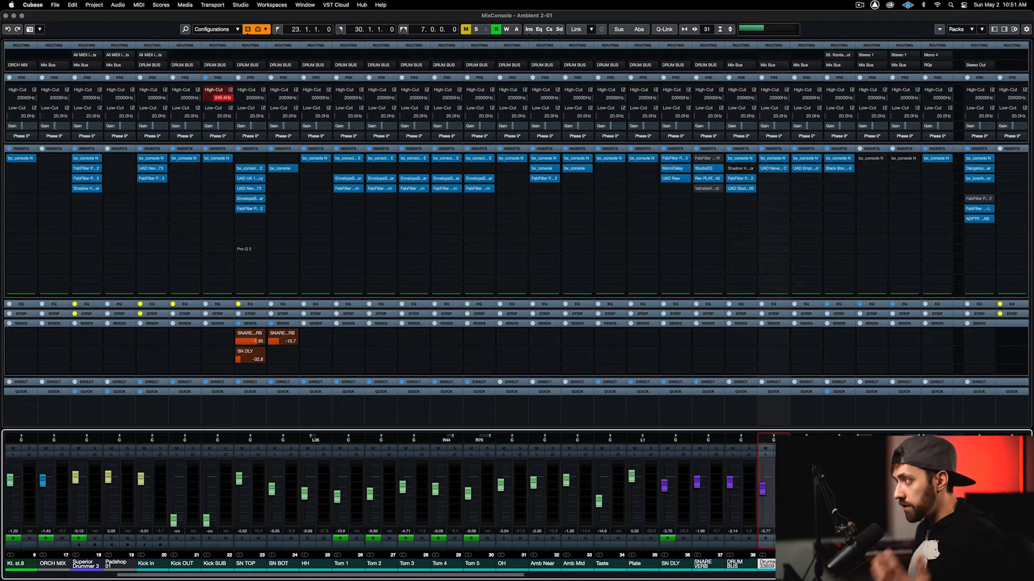
{"action": "left_click", "coordinate": [775, 169]}
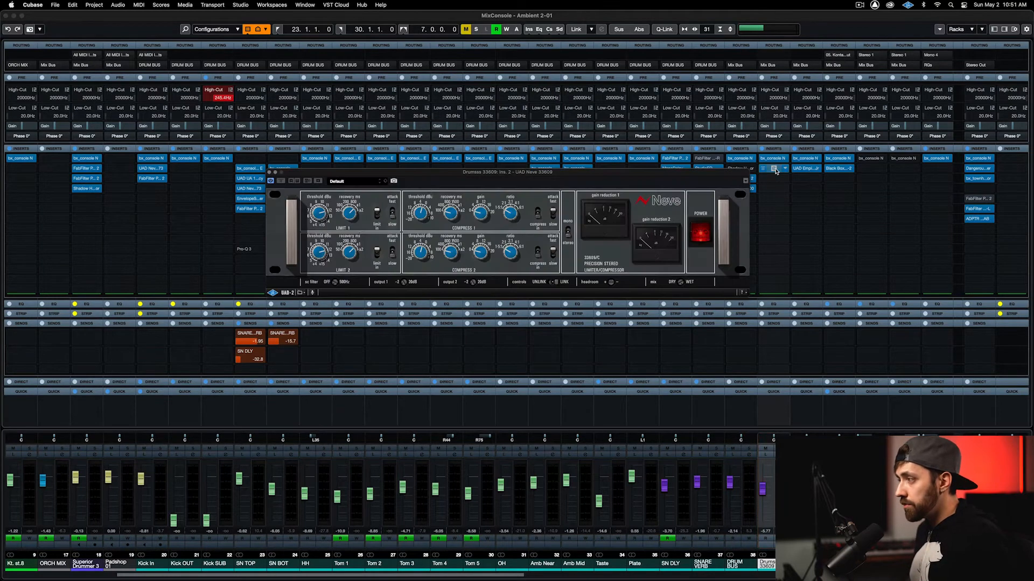
{"action": "left_click", "coordinate": [775, 171]}
{"action": "left_click", "coordinate": [807, 168]}
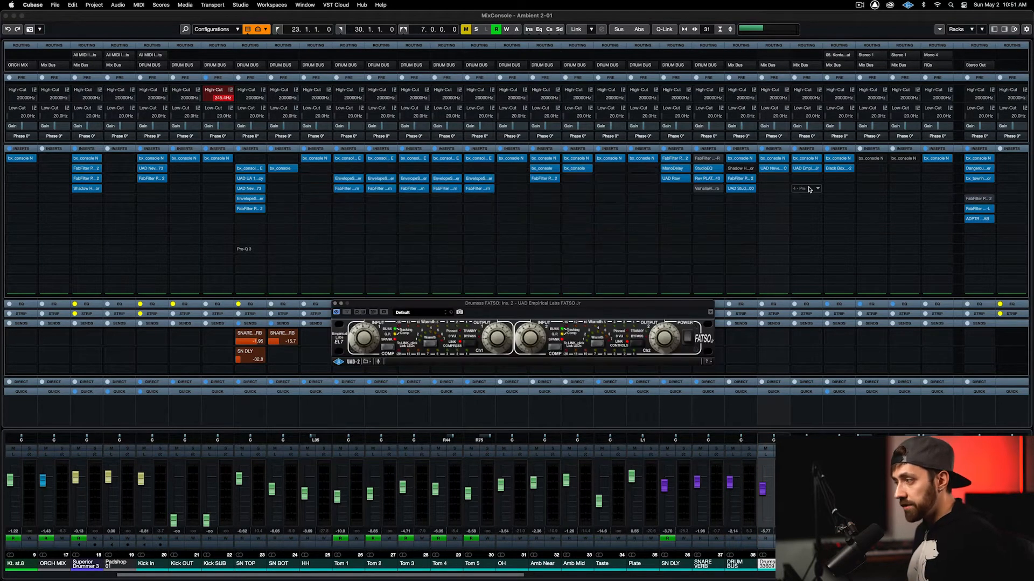
{"action": "left_click", "coordinate": [806, 169]}
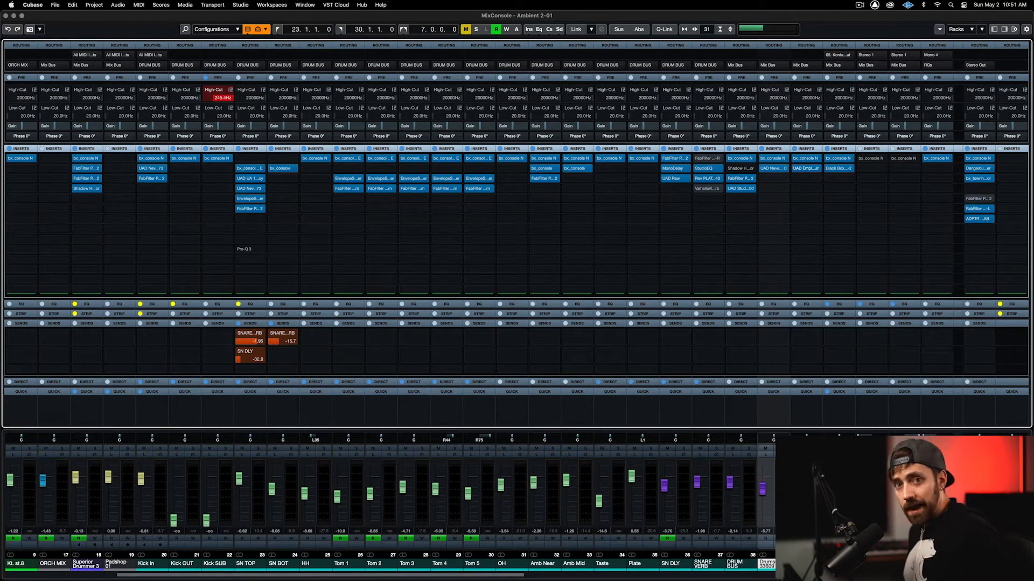
Solo the SN TOP and SN BOT channels during playback, with SN DLY and SNARE VERB taken out of solo.
{"action": "left_click", "coordinate": [260, 449]}
{"action": "left_click", "coordinate": [291, 449]}
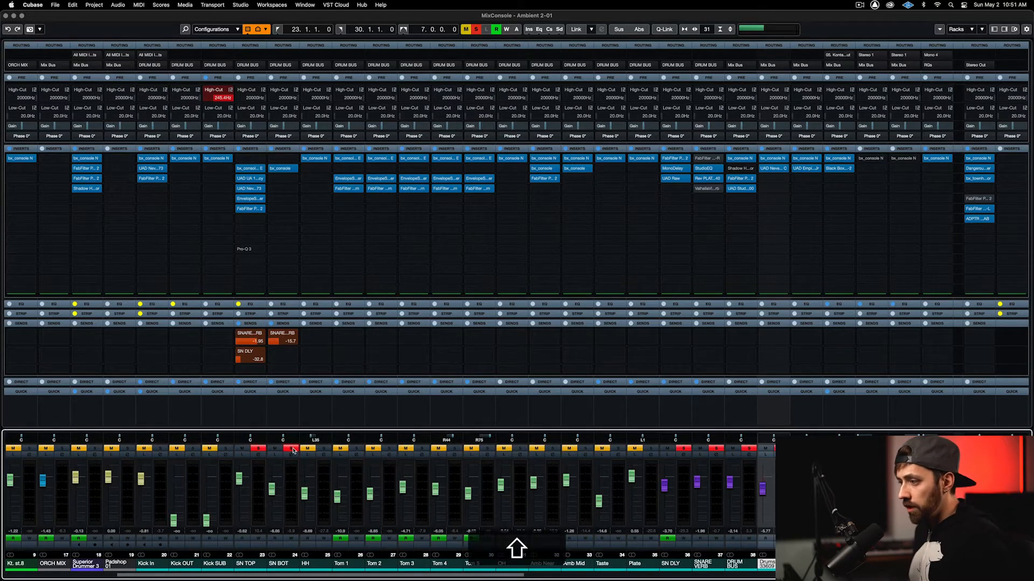
{"action": "key", "text": "space"}
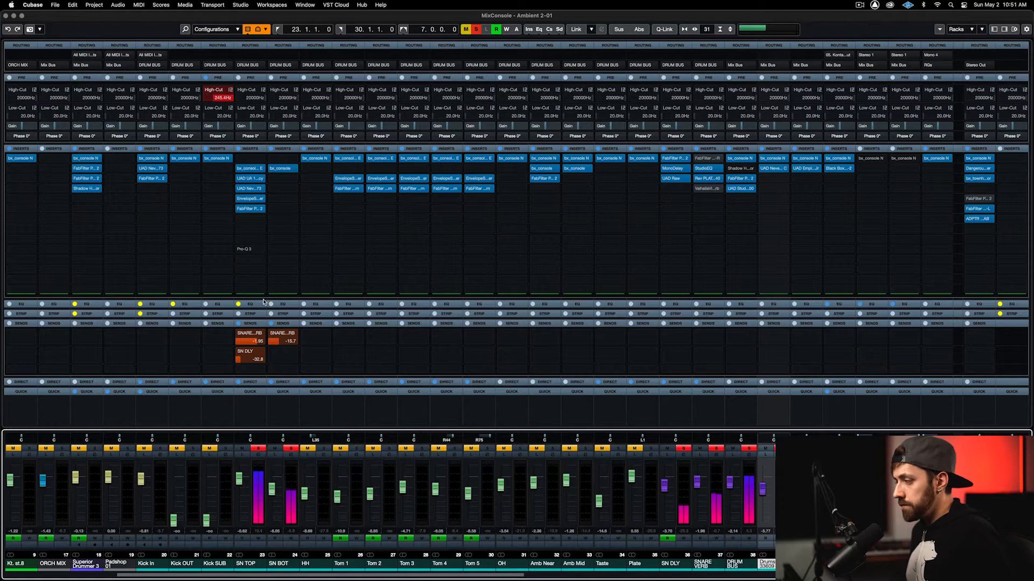
{"action": "left_click", "coordinate": [684, 449]}
{"action": "left_click", "coordinate": [716, 450]}
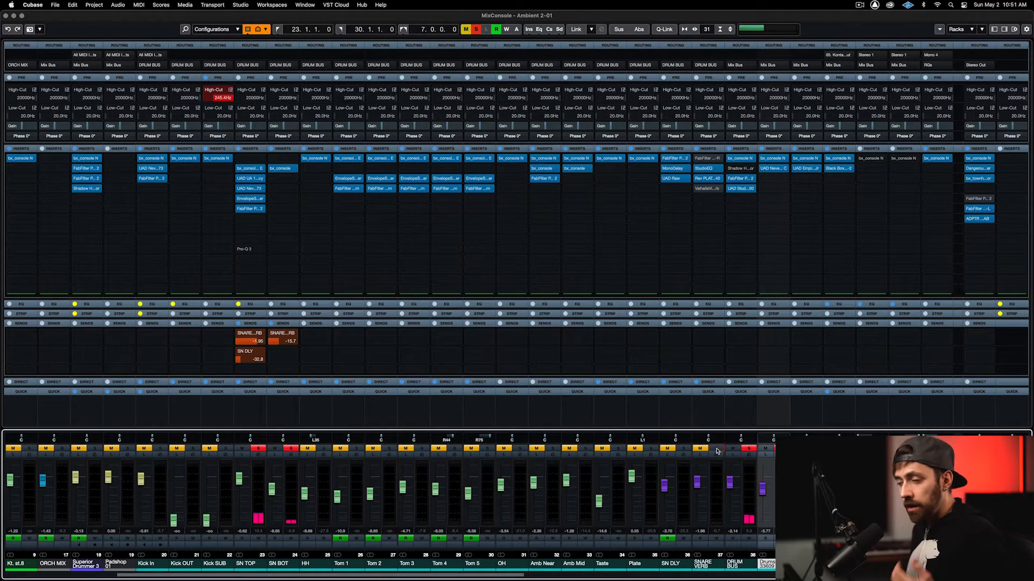
Bypass all inserts on the SN TOP and SN BOT channels.
{"action": "left_click", "coordinate": [240, 210]}
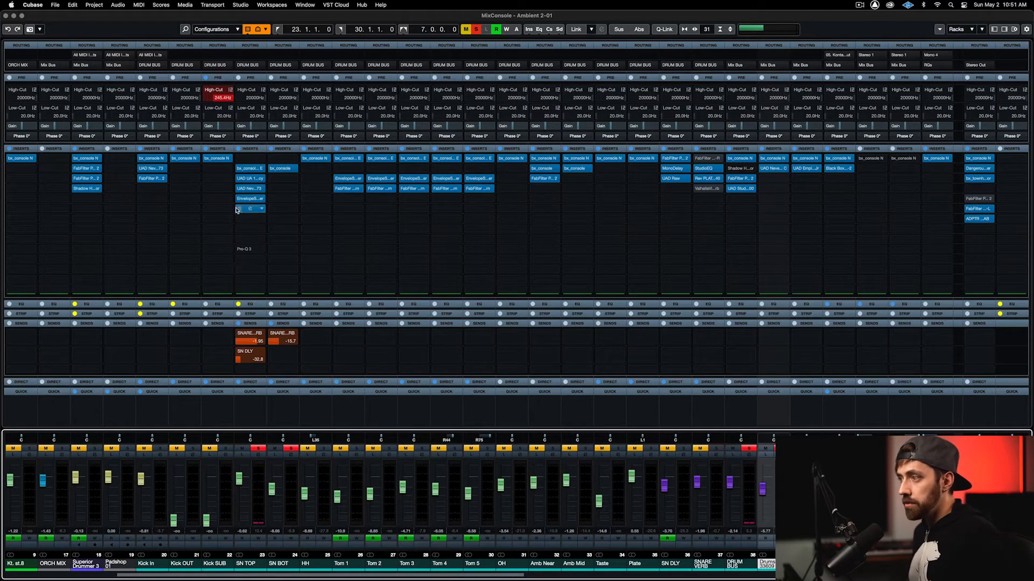
{"action": "left_click", "coordinate": [239, 149]}
{"action": "left_click", "coordinate": [270, 148]}
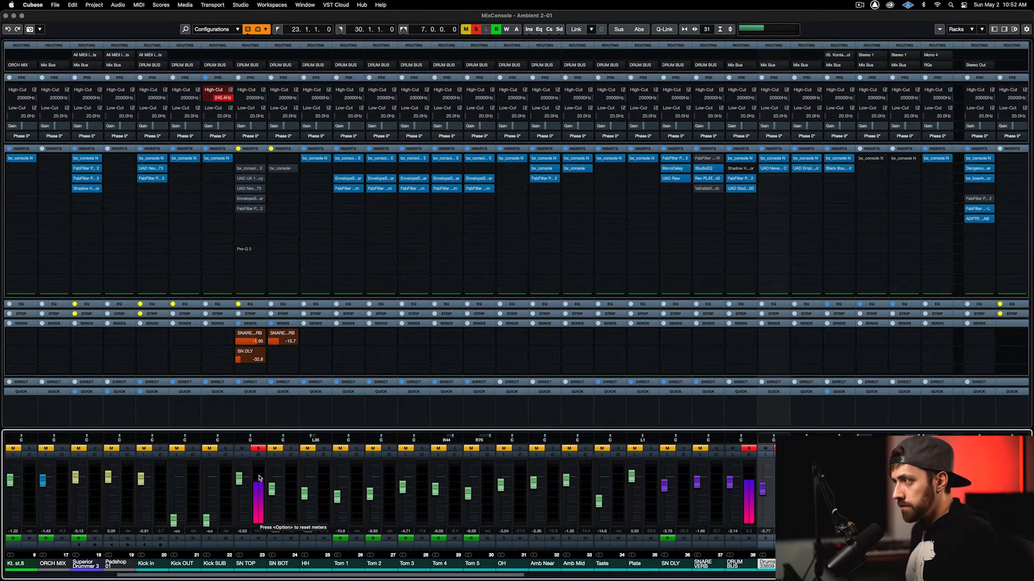
Re-enable only the bx_console SSL 4000 E insert on SN TOP, stop playback and open the plug-in.
{"action": "left_click", "coordinate": [240, 169], "text": "alt"}
{"action": "key", "text": "space"}
{"action": "left_click", "coordinate": [252, 170]}
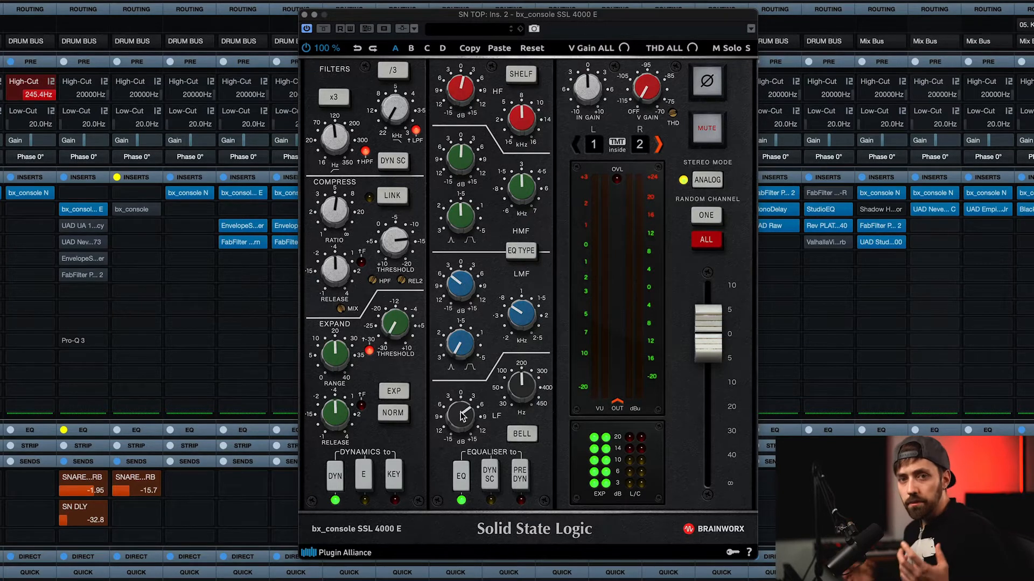
Play the soloed snare through the SSL 4000 E and bypass the plug-in's processing to compare.
{"action": "key", "text": "space"}
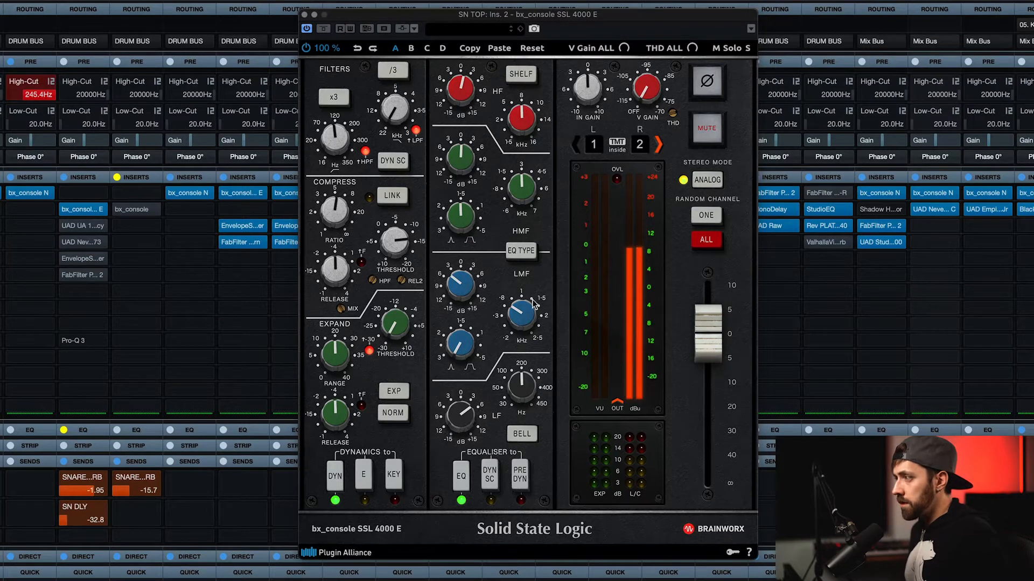
{"action": "mouse_move", "coordinate": [518, 308]}
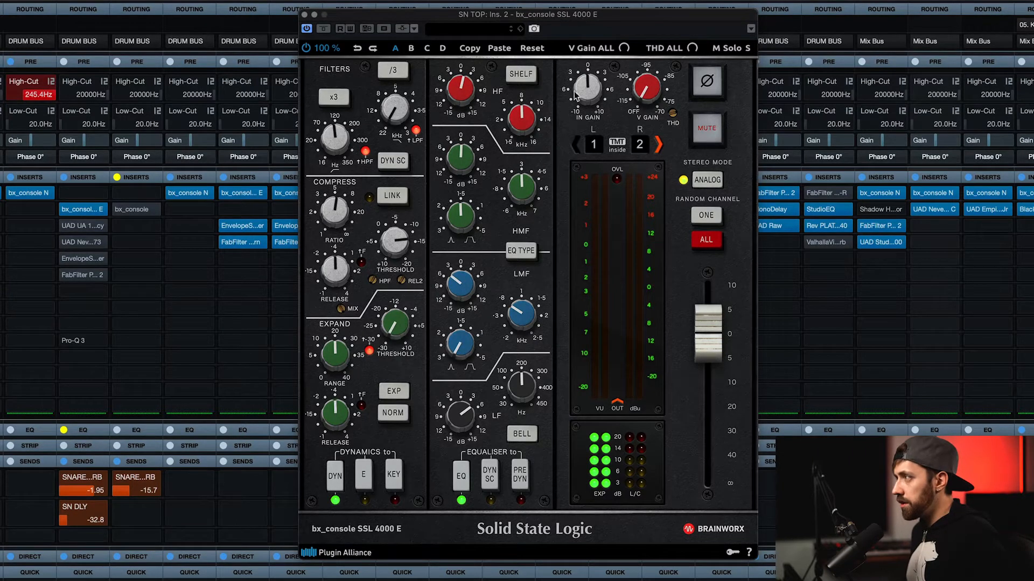
{"action": "left_click", "coordinate": [306, 47]}
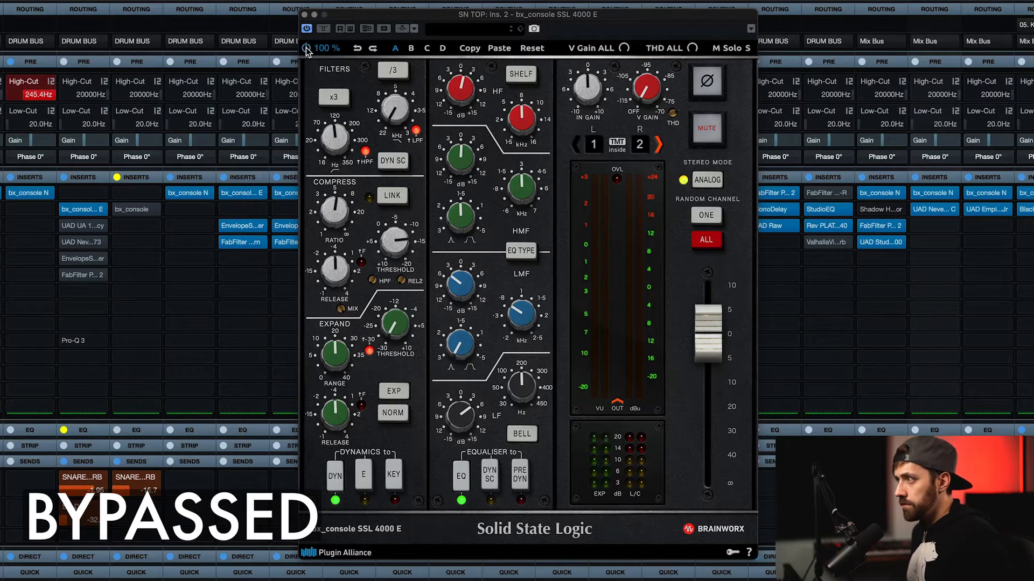
Turn the SSL 4000 E processing back on and add a 12 dB/oct low cut at about 120 Hz in SN TOP's Pro-Q 3.
{"action": "left_click", "coordinate": [306, 47]}
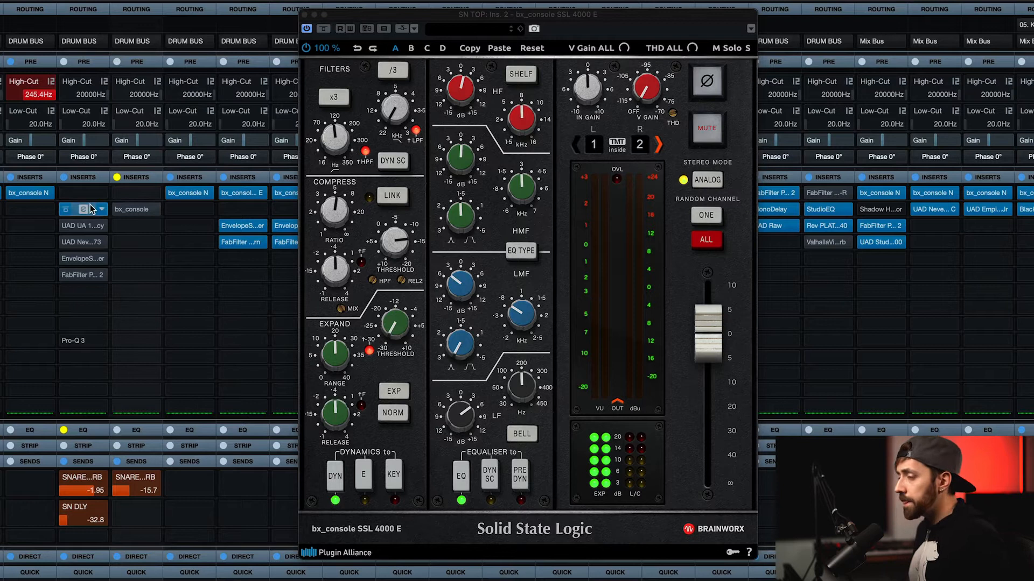
{"action": "left_click", "coordinate": [81, 340]}
{"action": "left_click_drag", "start_coordinate": [129, 351], "coordinate": [119, 297]}
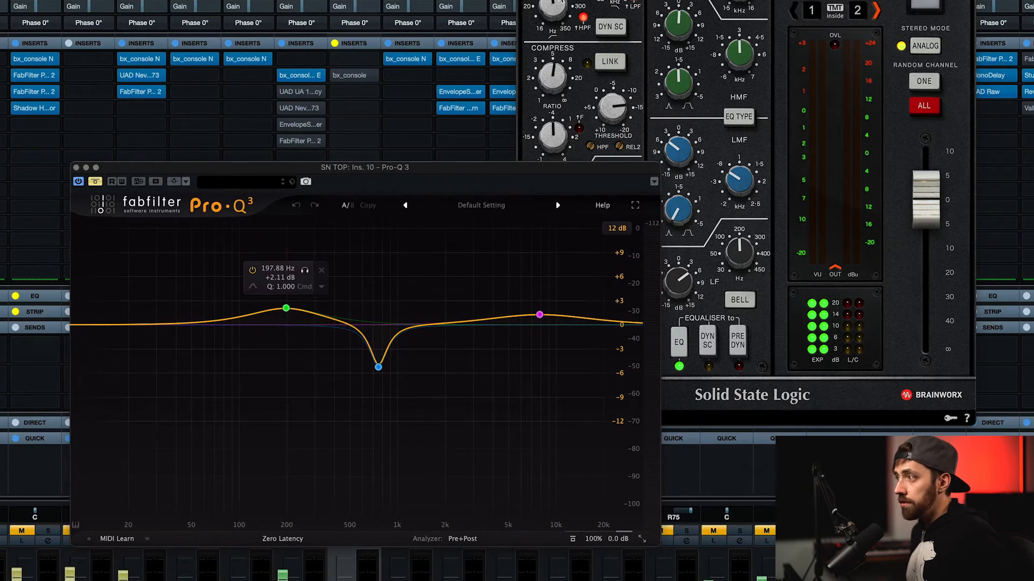
{"action": "left_click_drag", "start_coordinate": [80, 325], "coordinate": [252, 326]}
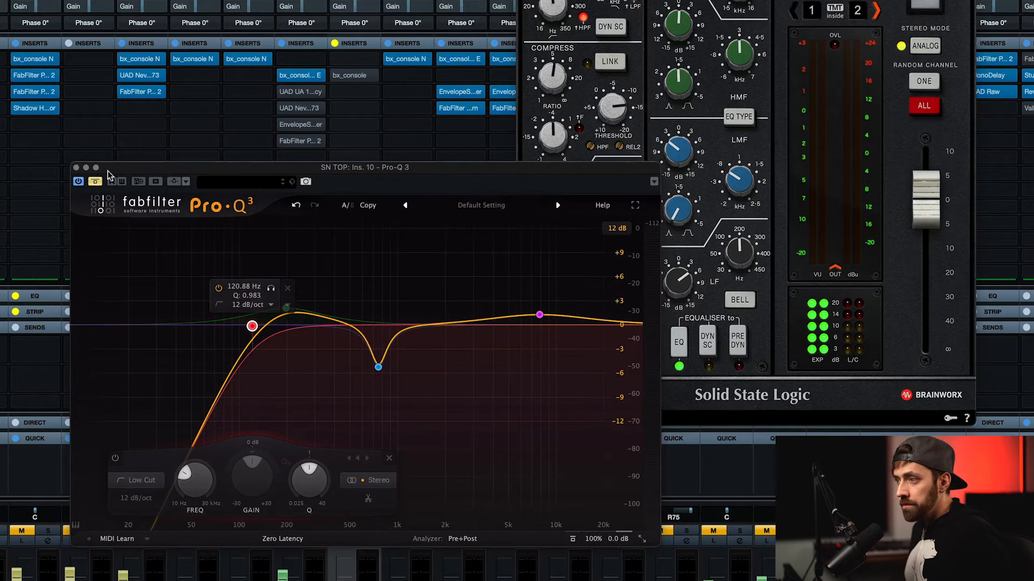
{"action": "left_click", "coordinate": [76, 168]}
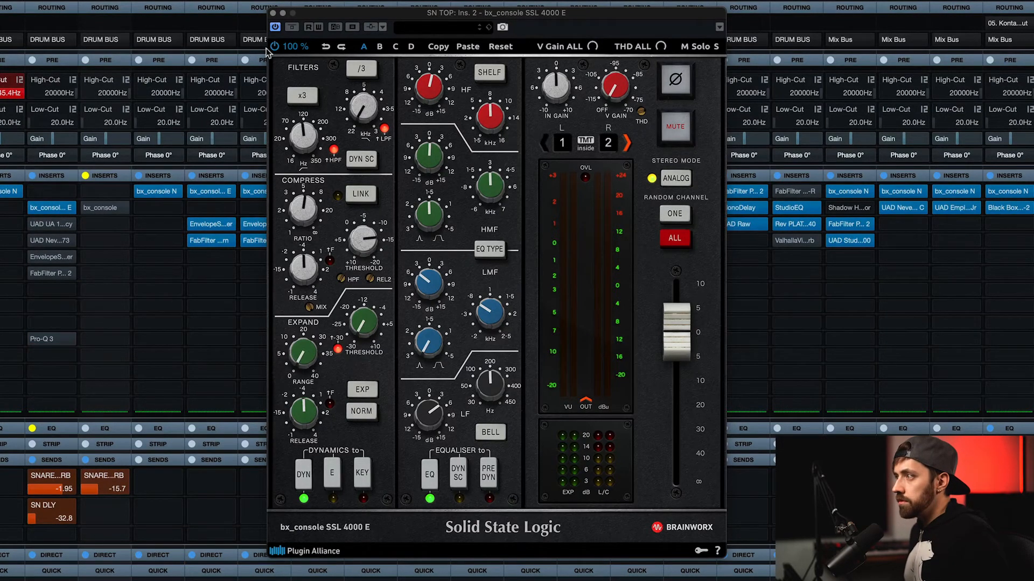
Close the SSL 4000 E, then activate and open the UAD UA 1176LN Legacy insert on SN TOP.
{"action": "left_click", "coordinate": [273, 12]}
{"action": "left_click", "coordinate": [43, 226]}
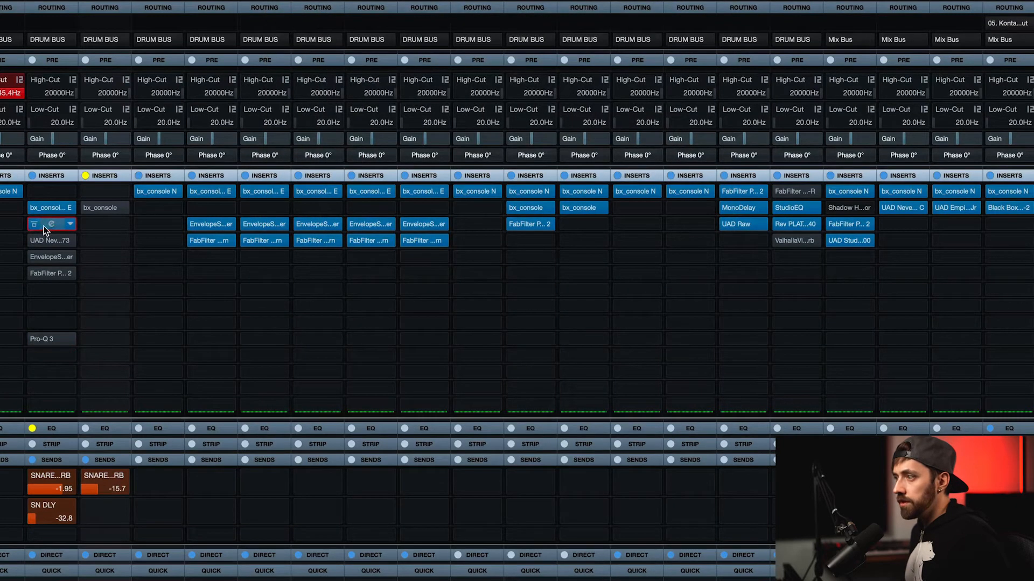
{"action": "left_click", "coordinate": [48, 224]}
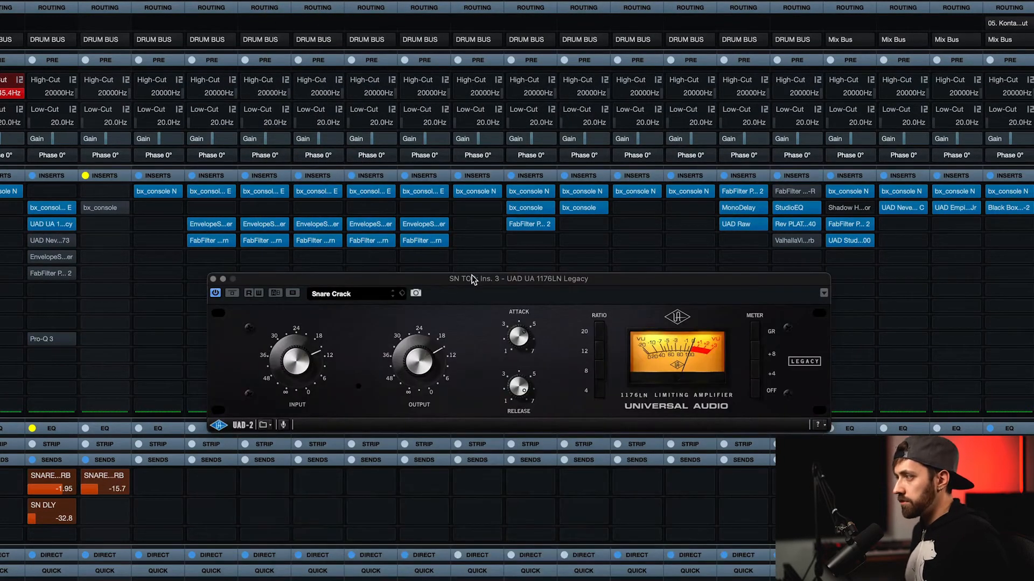
Reopen the SSL 4000 E to check its settings and output meters with the 1176LN bypassed, and close it again.
{"action": "left_click", "coordinate": [49, 213]}
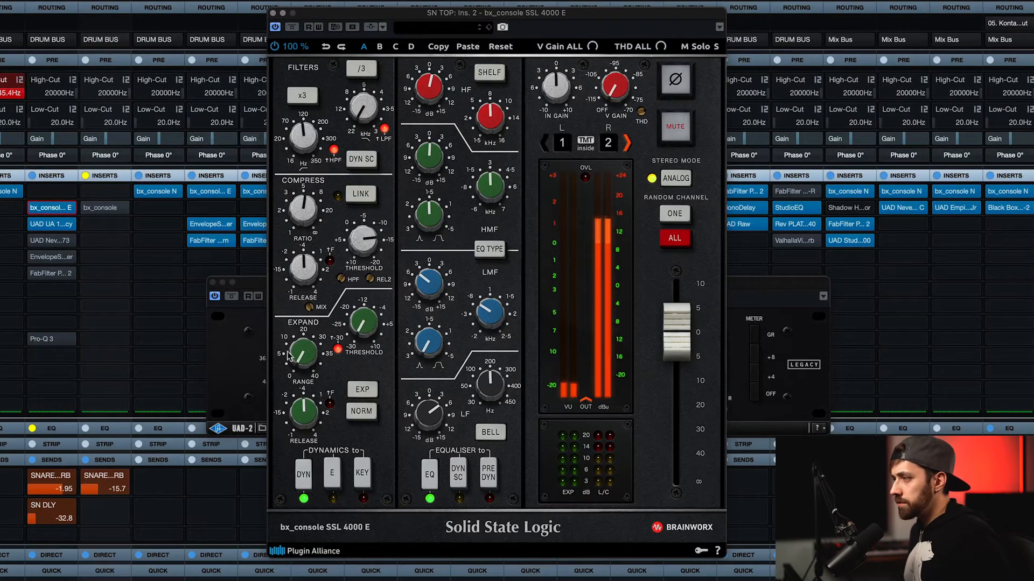
{"action": "left_click", "coordinate": [232, 297]}
{"action": "left_click", "coordinate": [608, 494]}
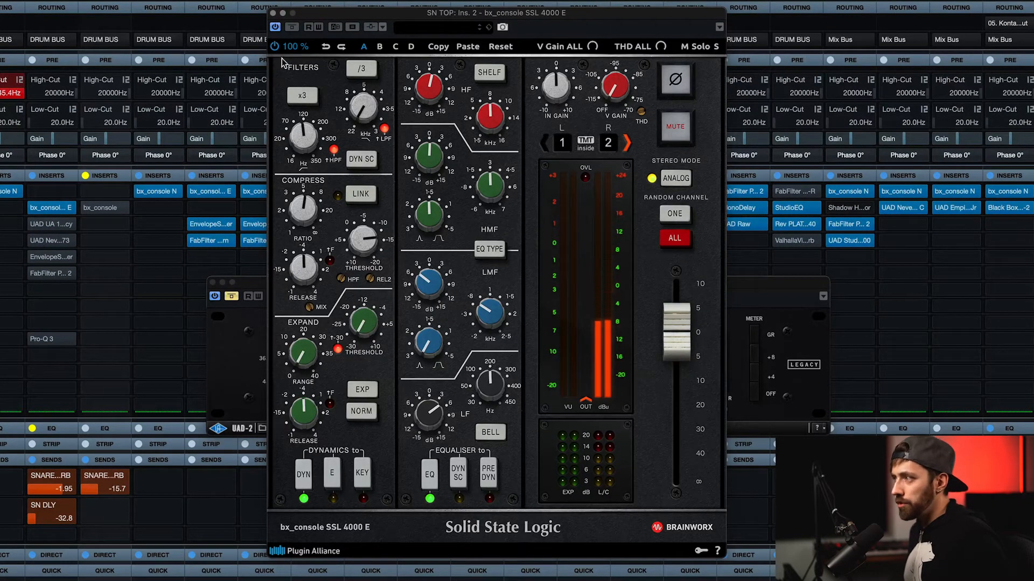
{"action": "left_click", "coordinate": [274, 12]}
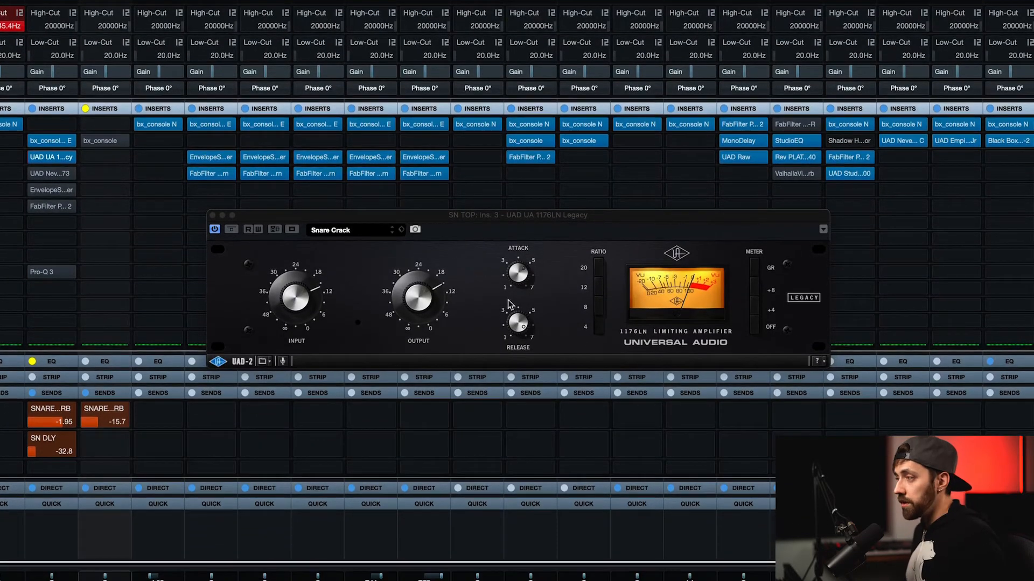
Compare the 1176LN bypassed and active on the soloed snare, examine its attack and input controls, and close it.
{"action": "left_click", "coordinate": [230, 230]}
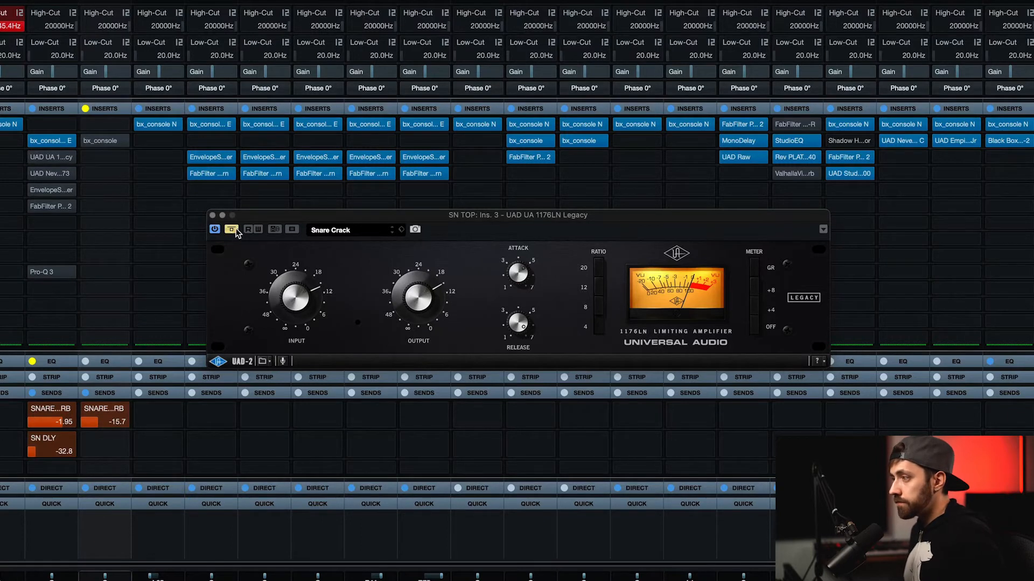
{"action": "left_click", "coordinate": [231, 230]}
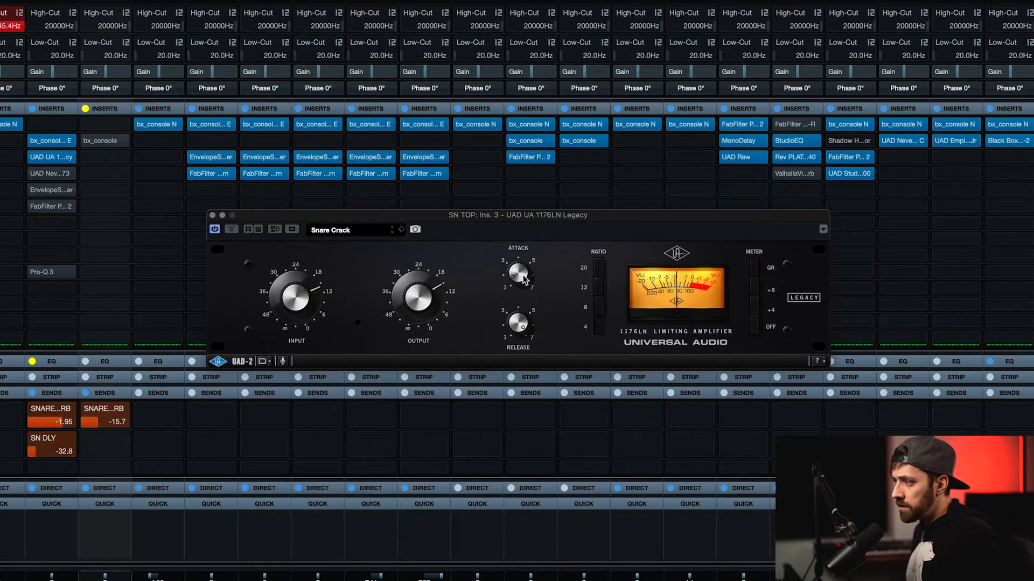
{"action": "left_click_drag", "start_coordinate": [523, 275], "coordinate": [523, 234]}
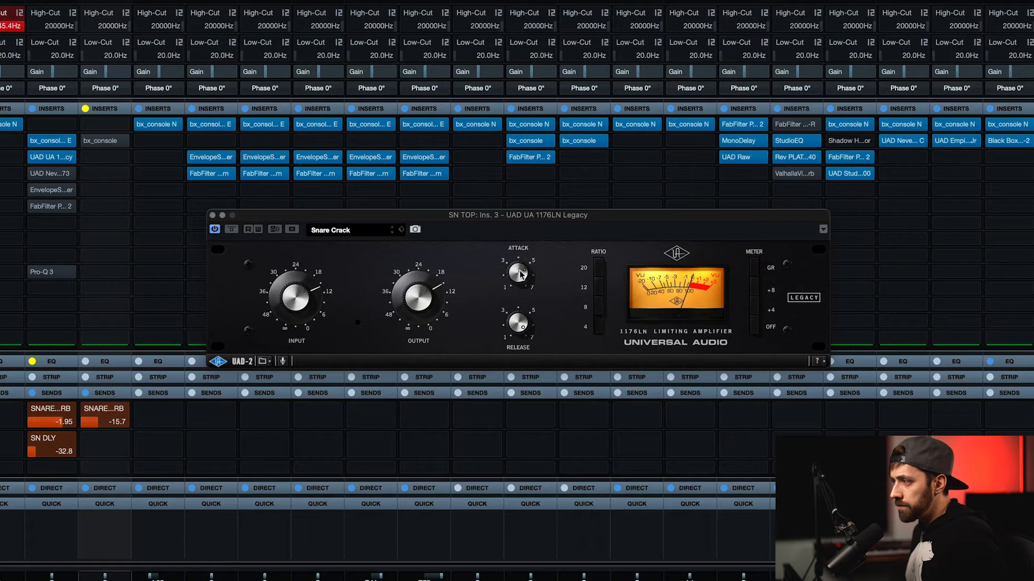
{"action": "left_click_drag", "start_coordinate": [519, 273], "coordinate": [520, 261]}
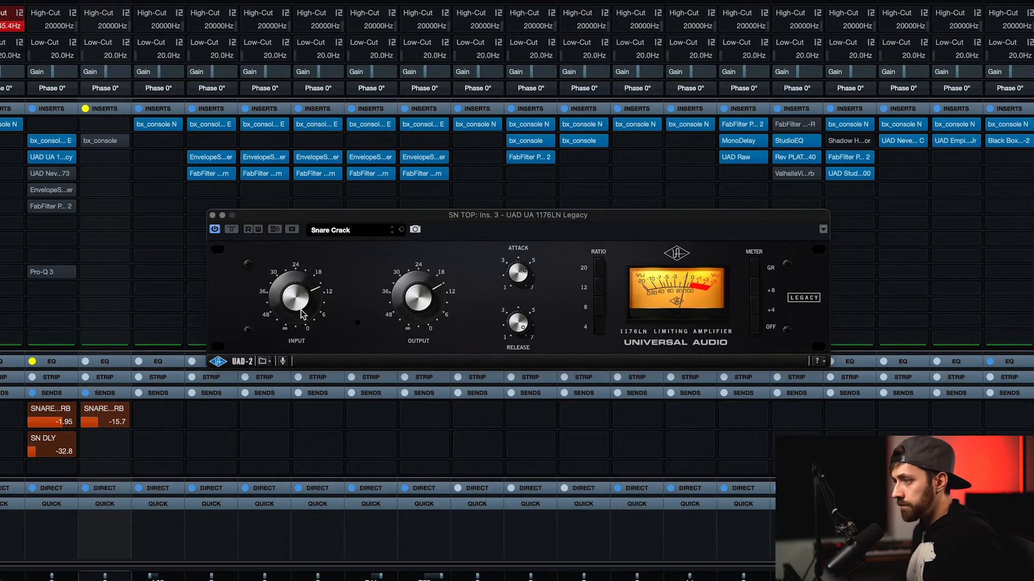
{"action": "left_click", "coordinate": [212, 214]}
Activate and open the UAD Neve 1073 insert on SN TOP, and review its high-pass and low-band controls alongside the SSL 4000 E.
{"action": "mouse_move", "coordinate": [37, 177]}
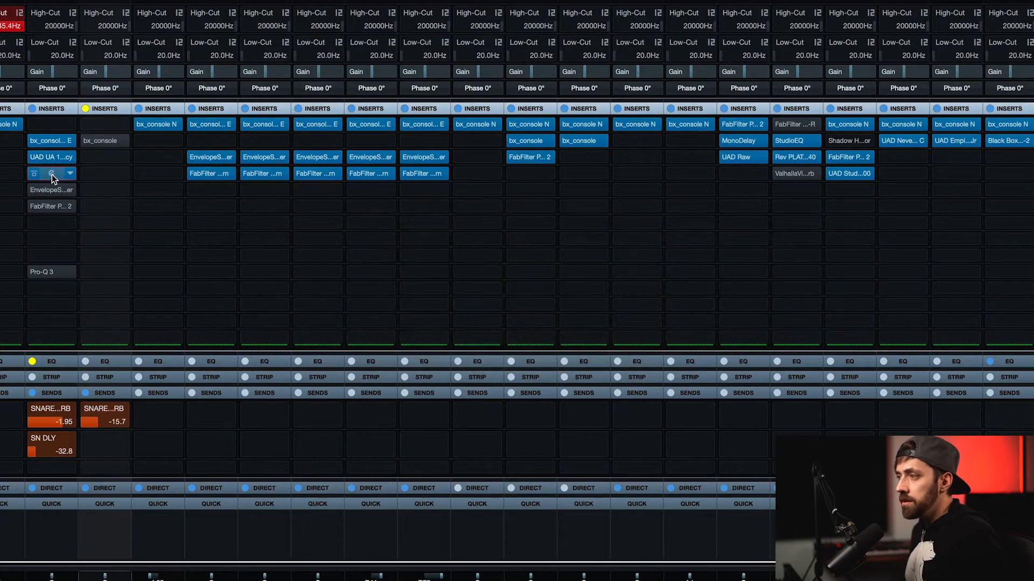
{"action": "left_click", "coordinate": [52, 174]}
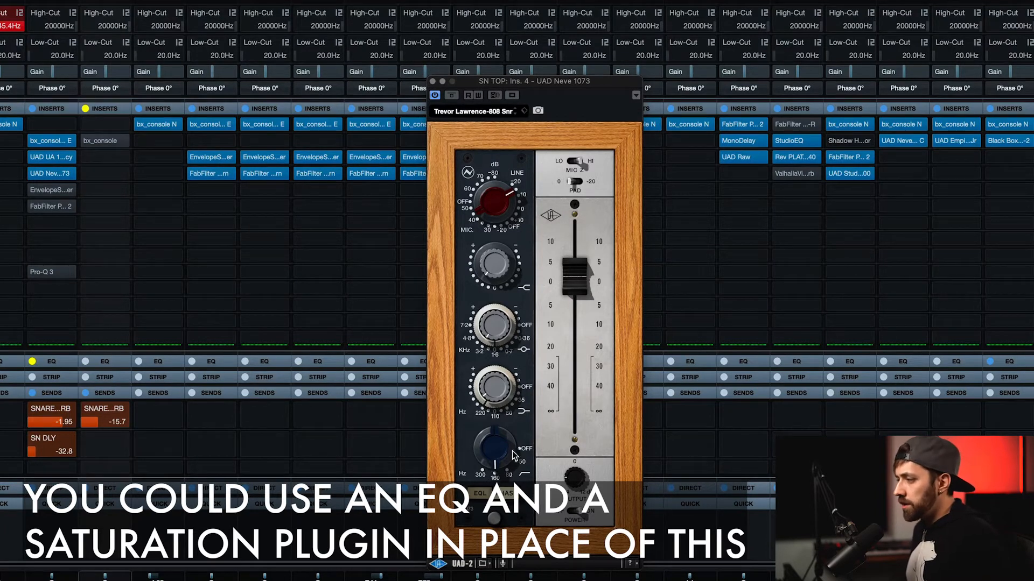
{"action": "mouse_move", "coordinate": [500, 438]}
{"action": "left_mouse_down"}
{"action": "mouse_move", "coordinate": [494, 473]}
{"action": "mouse_move", "coordinate": [500, 423]}
{"action": "mouse_move", "coordinate": [507, 452]}
{"action": "mouse_move", "coordinate": [489, 439]}
{"action": "left_mouse_up"}
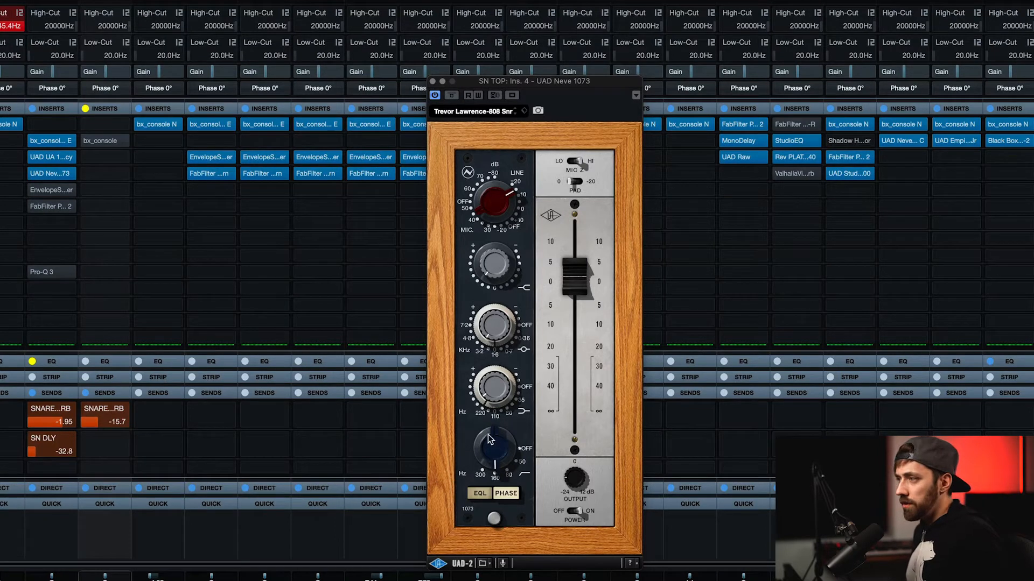
{"action": "left_click", "coordinate": [56, 139]}
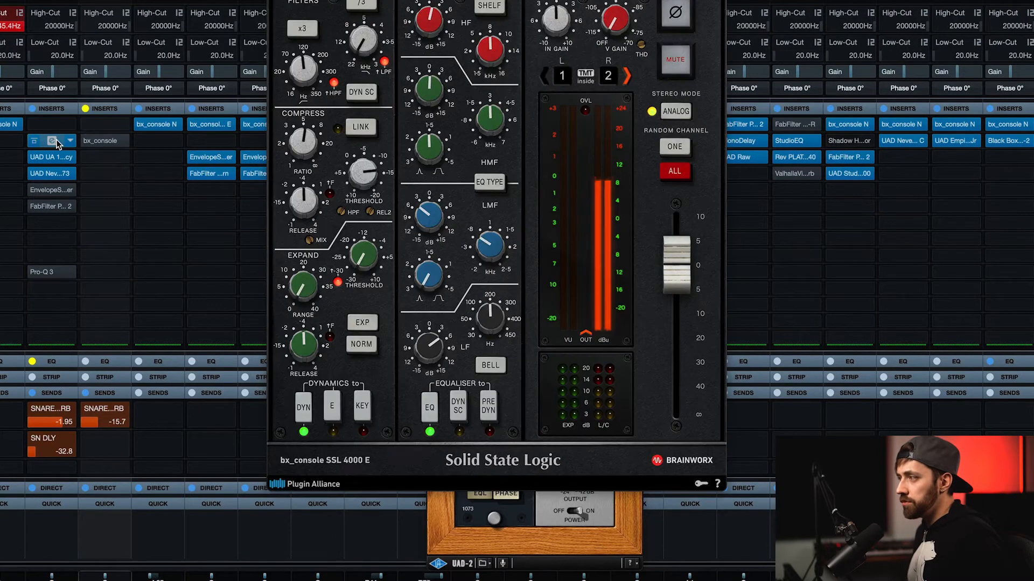
{"action": "left_click", "coordinate": [54, 141]}
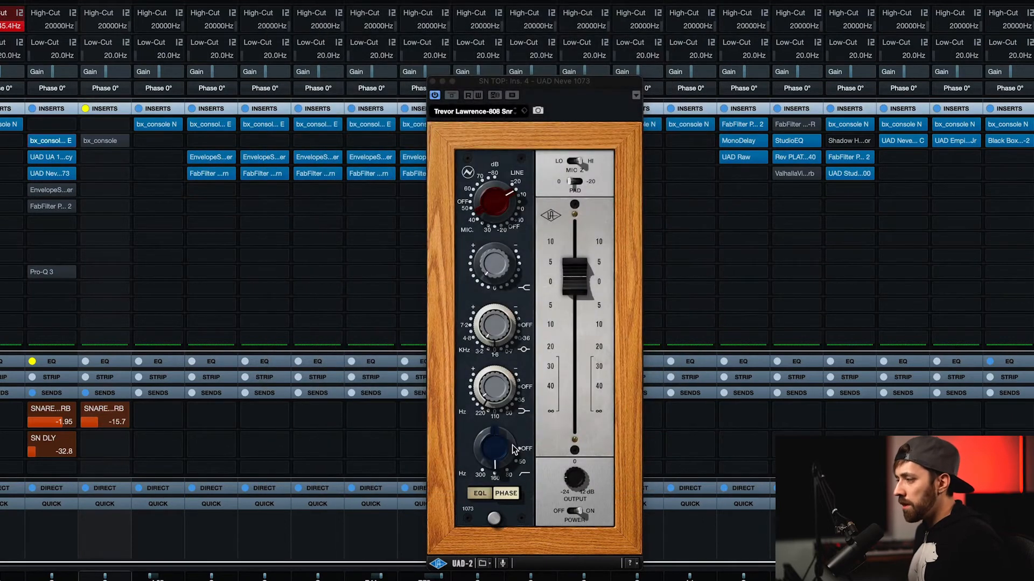
{"action": "left_click_drag", "start_coordinate": [503, 400], "coordinate": [491, 401]}
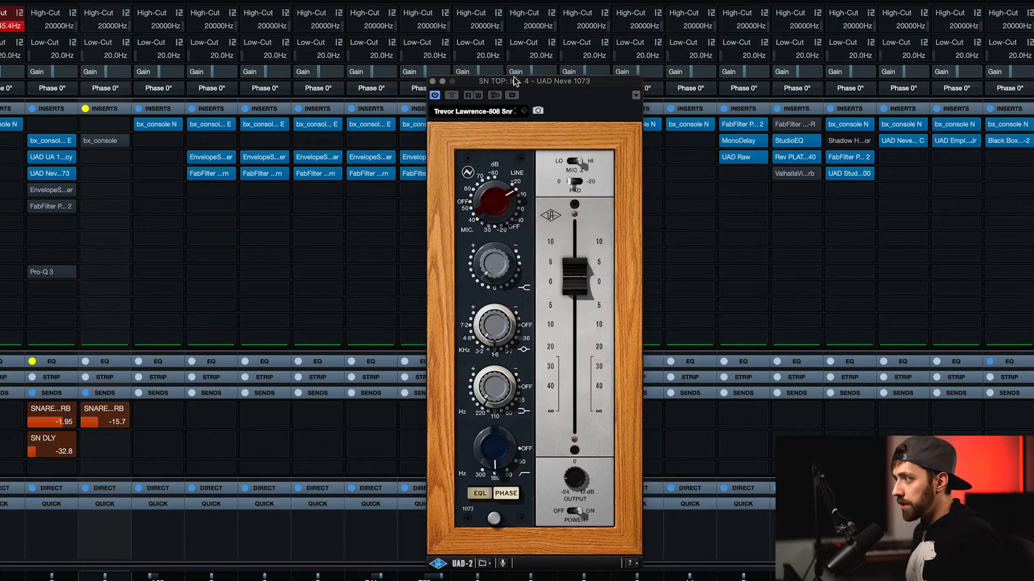
Compare the Neve 1073 bypassed and active on the snare, and look up its 808 snare preset in the preset list.
{"action": "left_click", "coordinate": [454, 96]}
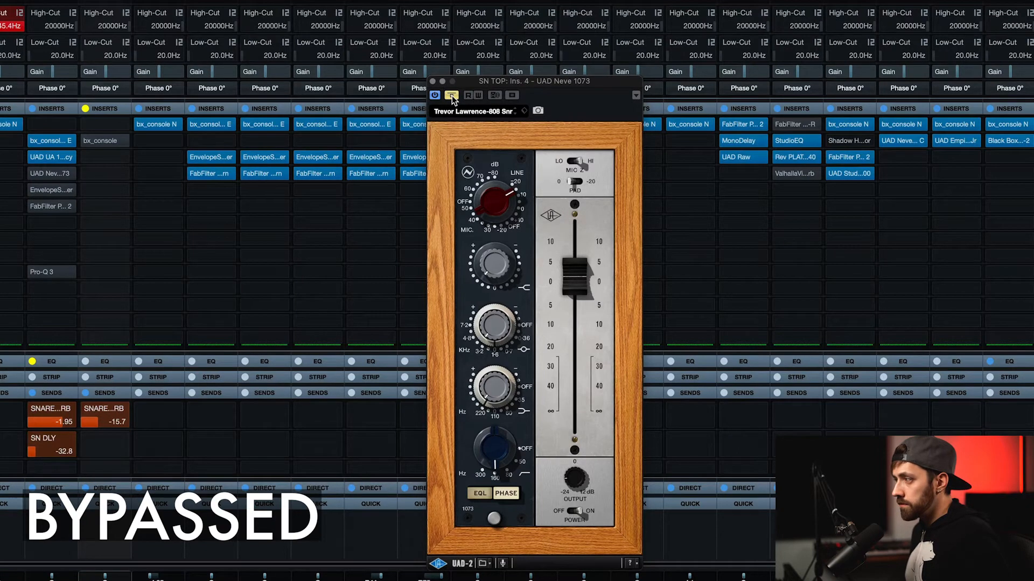
{"action": "left_click", "coordinate": [451, 95]}
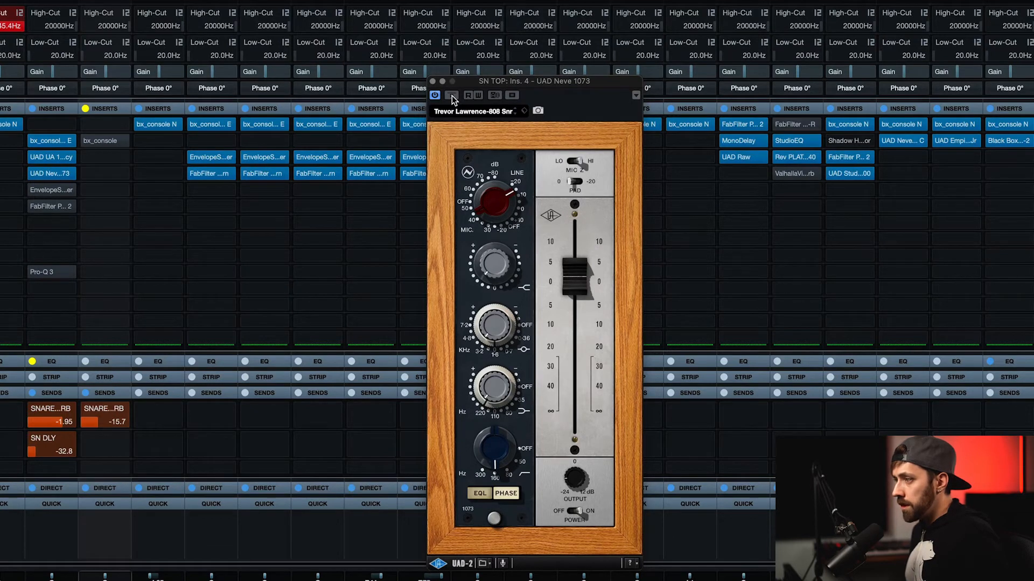
{"action": "left_click", "coordinate": [504, 111]}
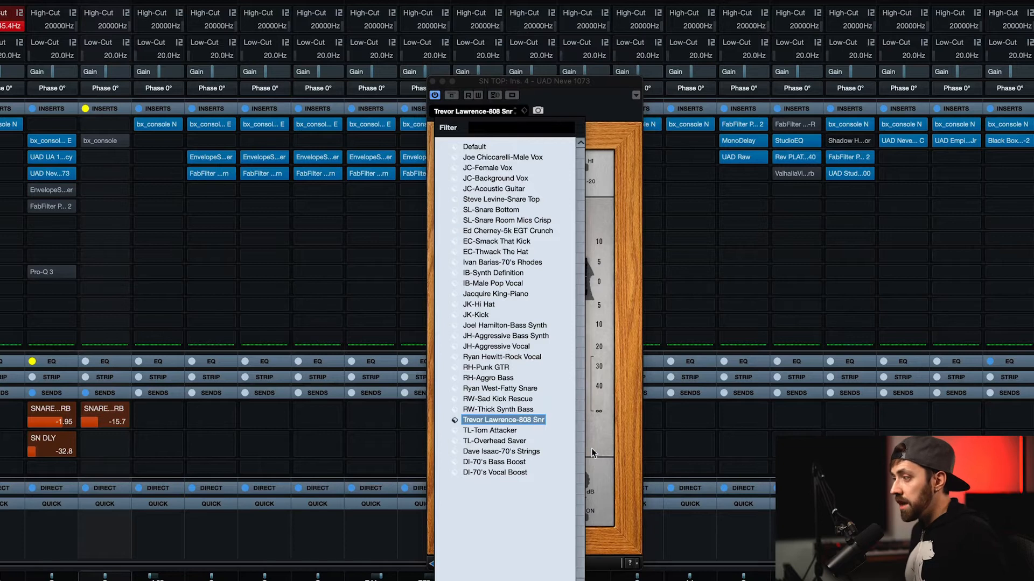
{"action": "left_click", "coordinate": [568, 429]}
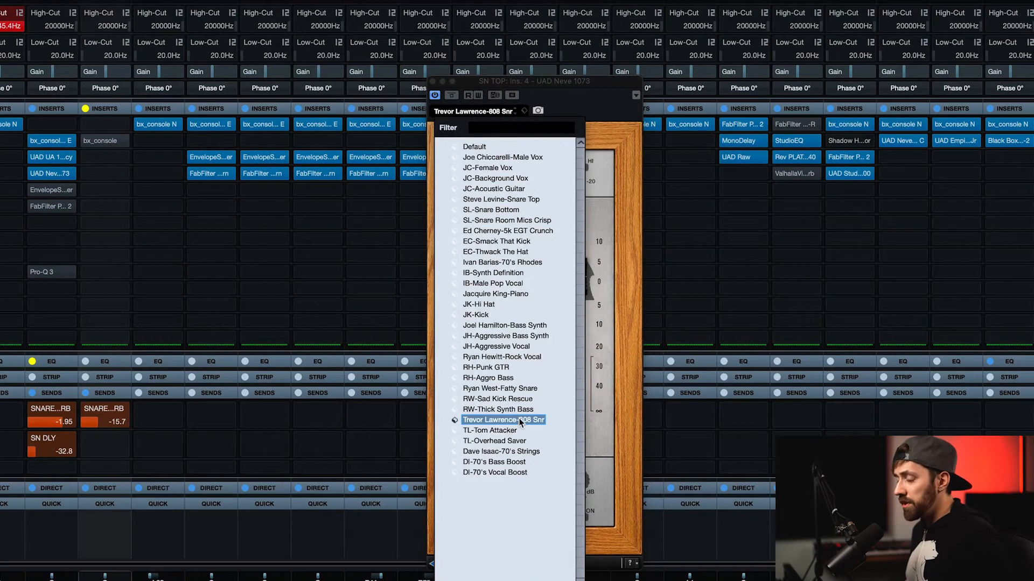
{"action": "left_click", "coordinate": [615, 445]}
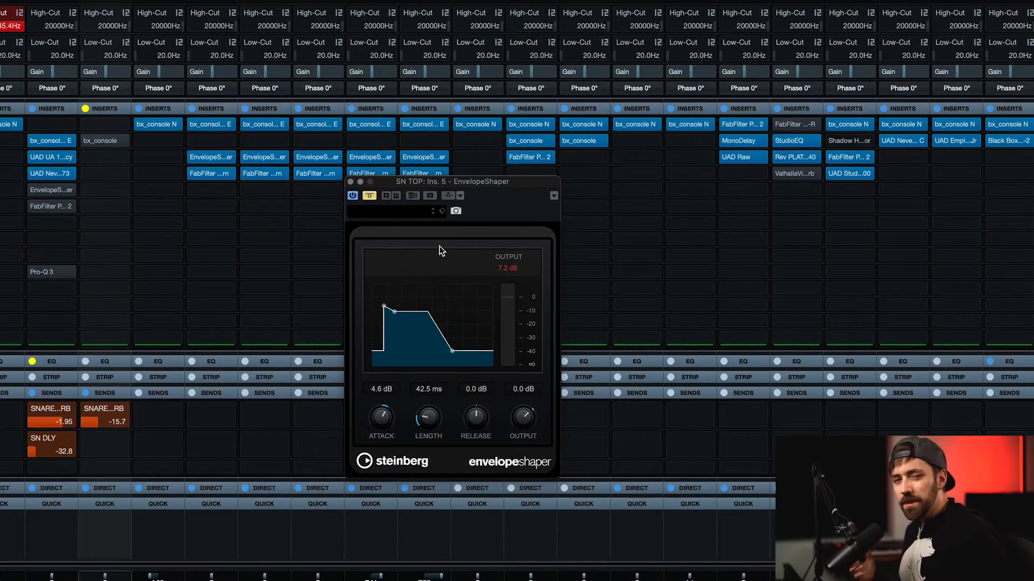
Compare the EnvelopeShaper on SN TOP active and bypassed, leave it active with the attack set to 4.4 dB, and close it.
{"action": "left_click", "coordinate": [369, 195]}
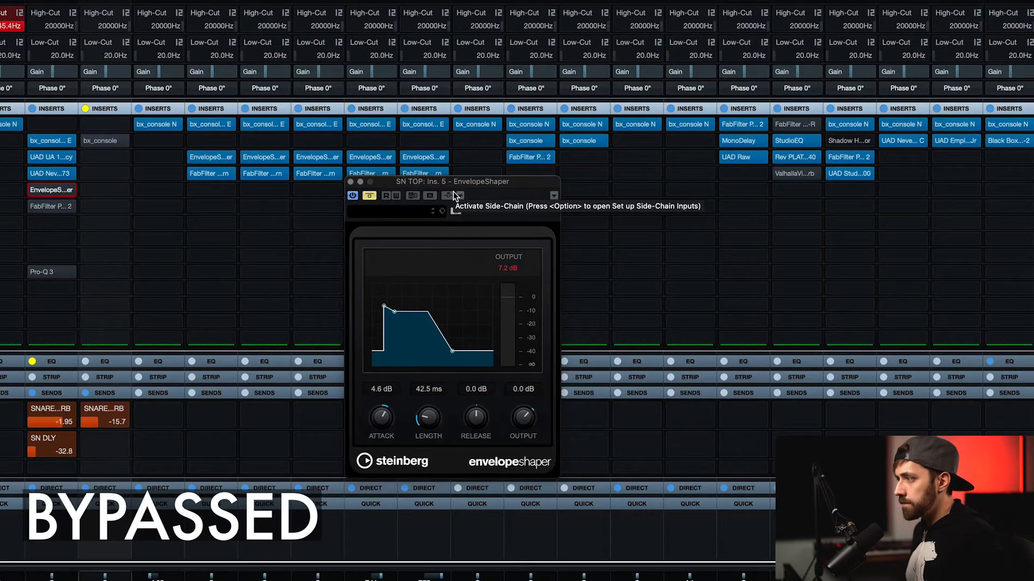
{"action": "left_click", "coordinate": [370, 195]}
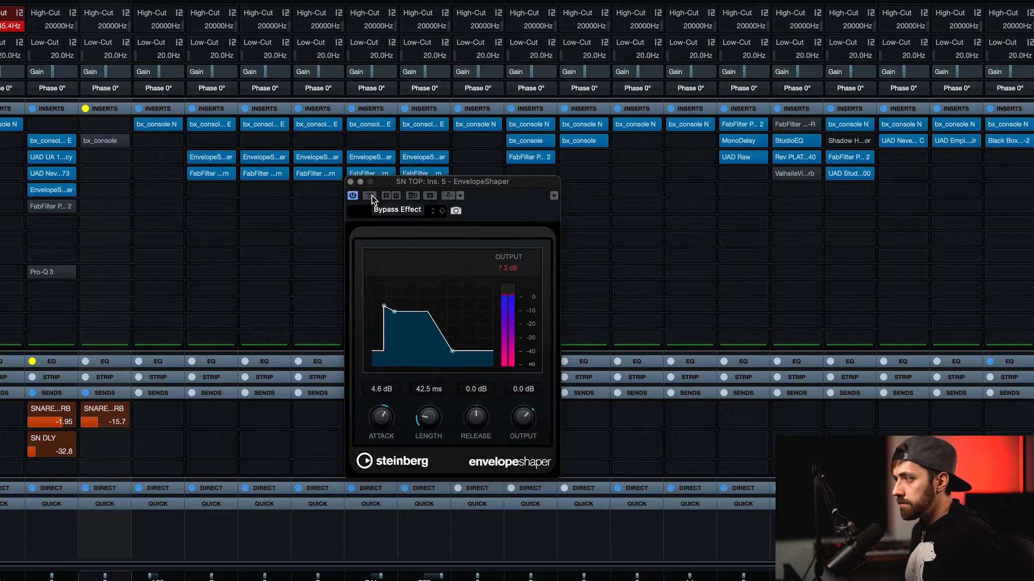
{"action": "left_click", "coordinate": [370, 195]}
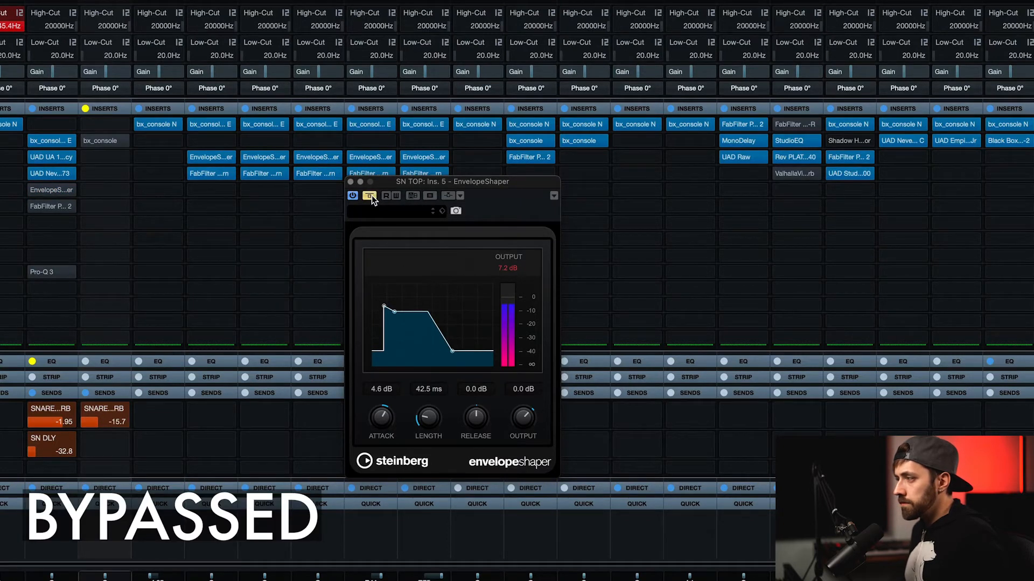
{"action": "left_click", "coordinate": [371, 196]}
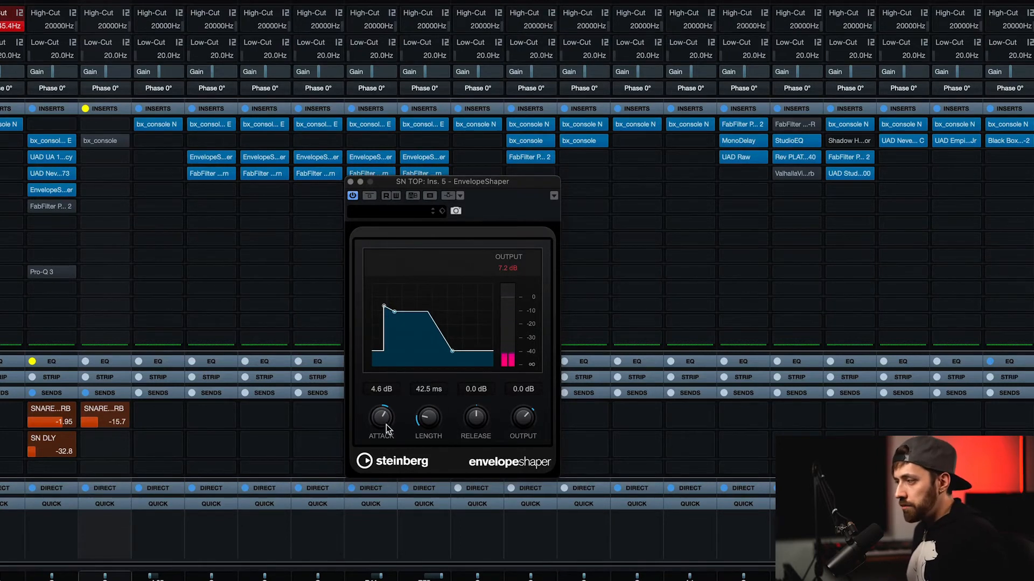
{"action": "scroll", "coordinate": [385, 421], "scroll_direction": "down", "scroll_amount": 2}
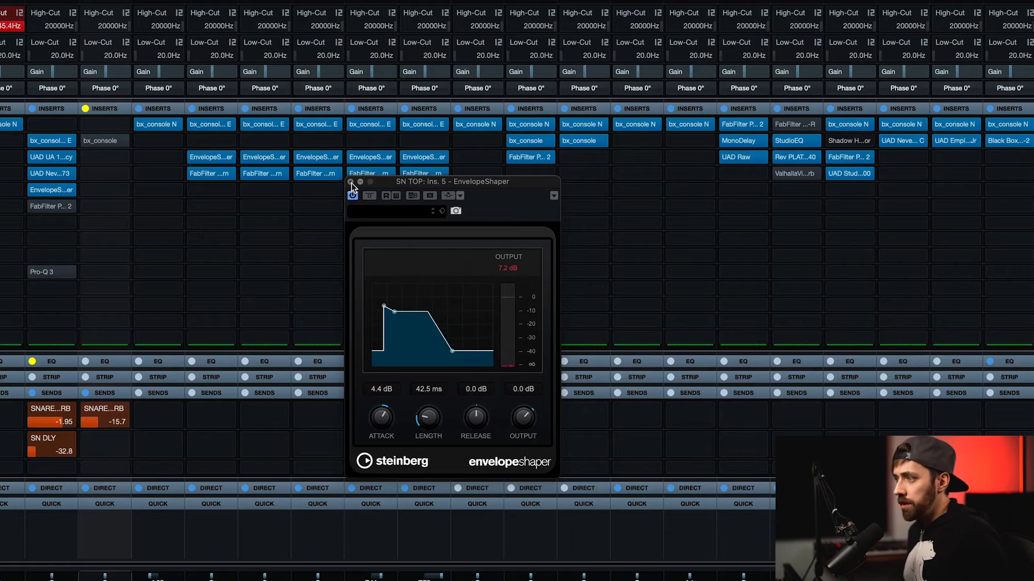
{"action": "left_click", "coordinate": [351, 182]}
Open SN TOP's FabFilter Pro-Q 2, audition the narrow low-mid cut, compare the EQ bypassed and active, and close it left active.
{"action": "left_click", "coordinate": [371, 173]}
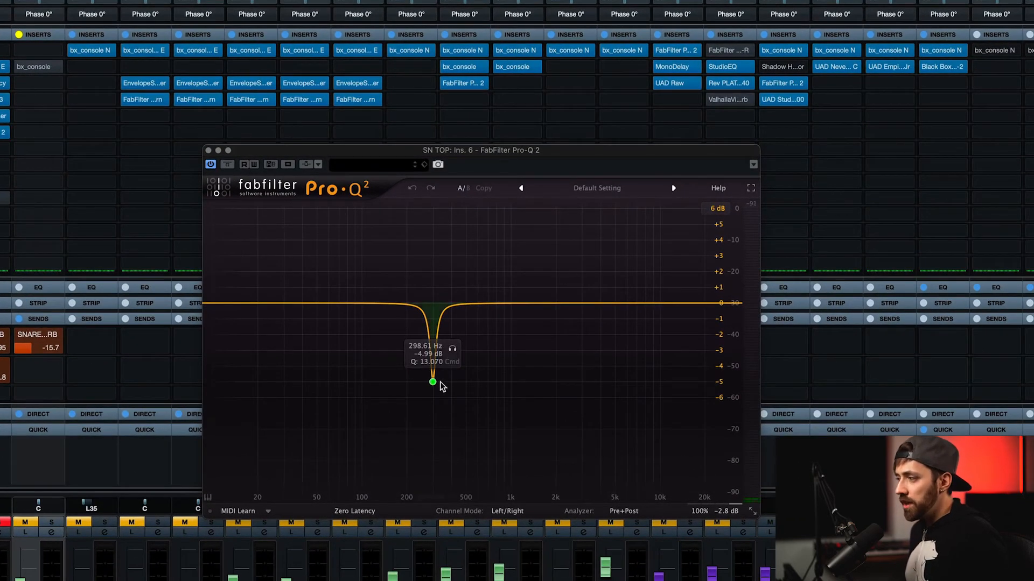
{"action": "left_click", "coordinate": [453, 350]}
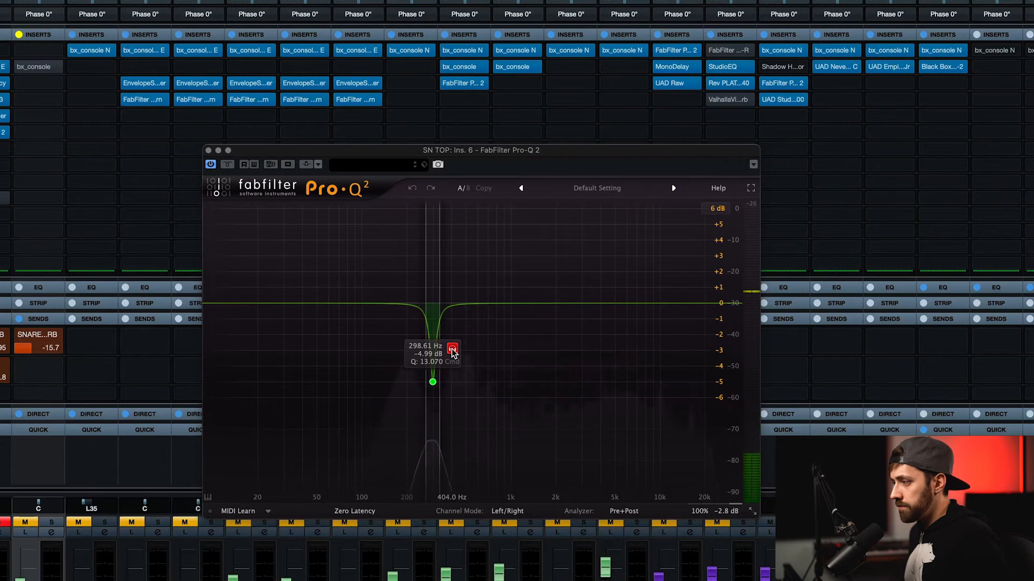
{"action": "left_click_drag", "start_coordinate": [452, 351], "coordinate": [451, 351]}
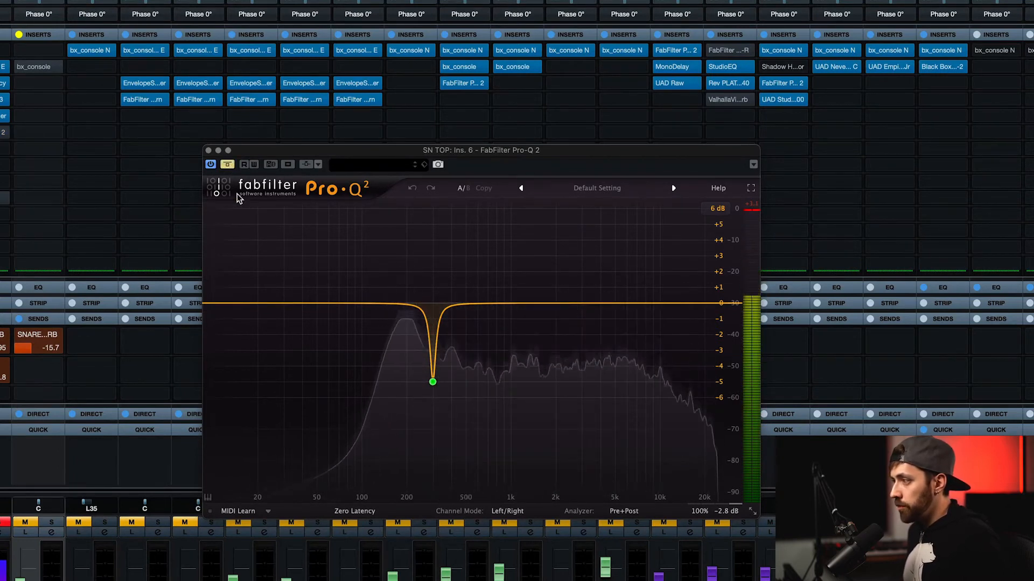
{"action": "left_click", "coordinate": [230, 164]}
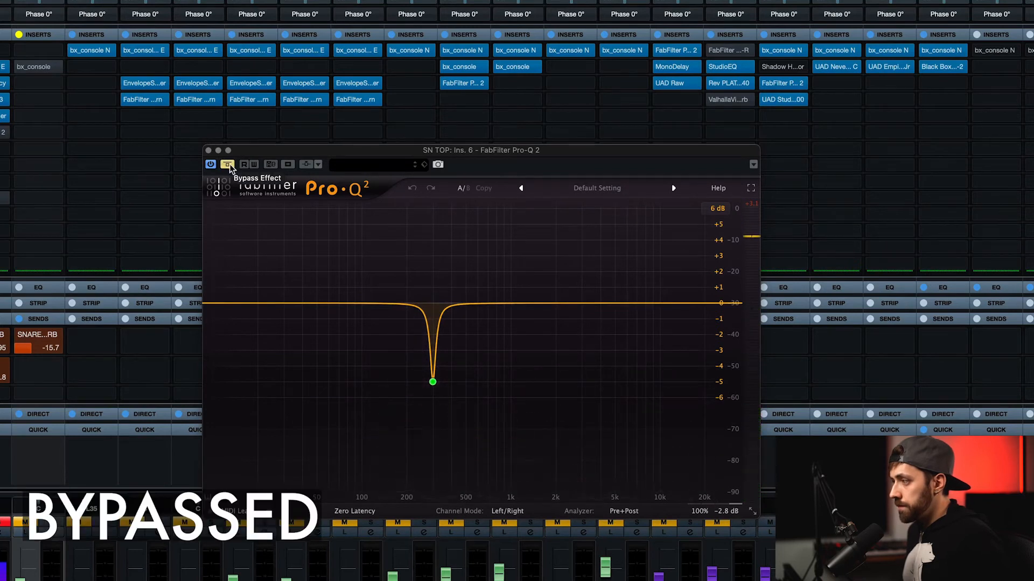
{"action": "left_click", "coordinate": [231, 165]}
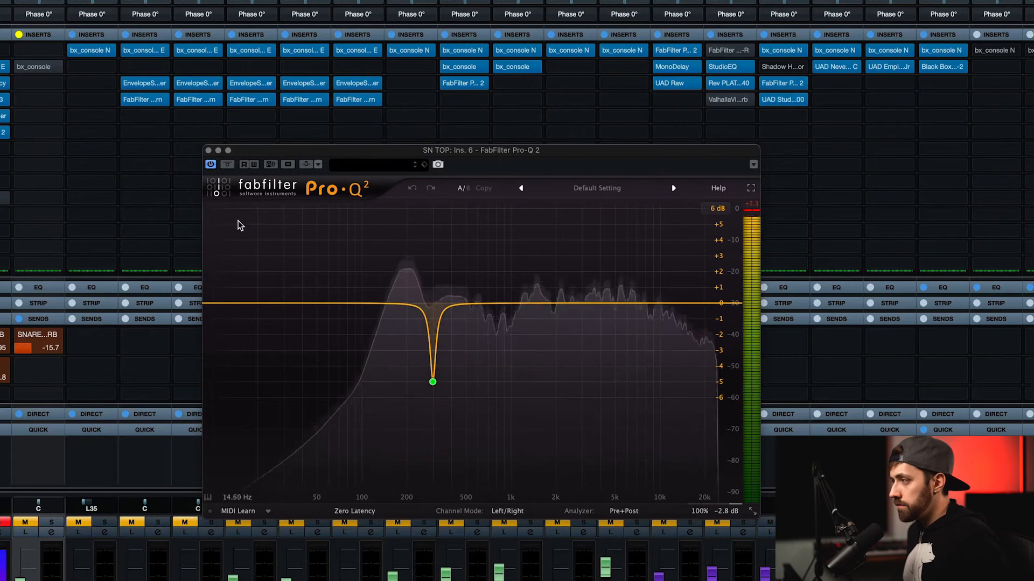
{"action": "left_click", "coordinate": [209, 151]}
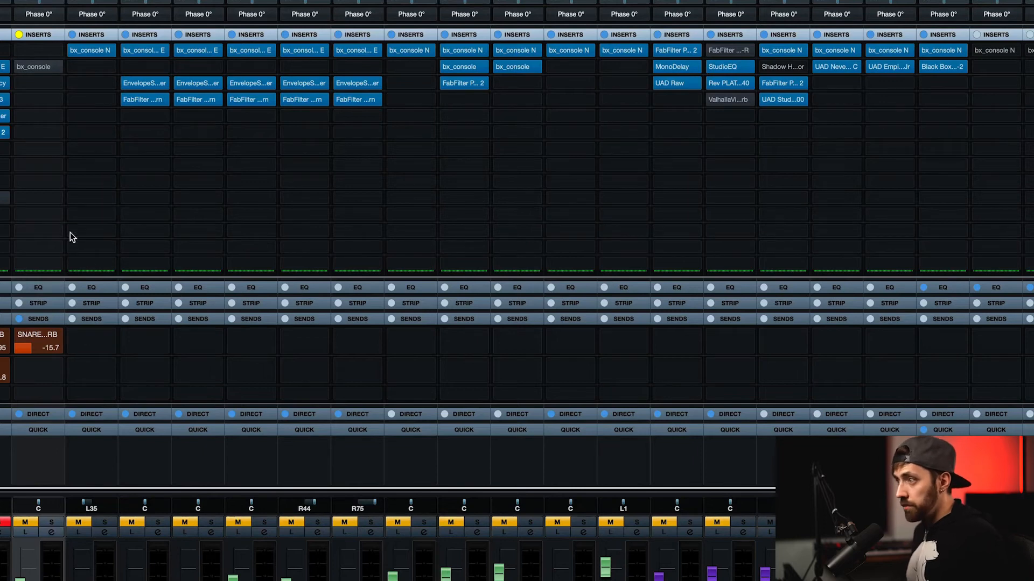
Solo SN BOT and compare its bx_console insert bypassed and active, leaving it active and closing it.
{"action": "left_click", "coordinate": [51, 522], "text": "super"}
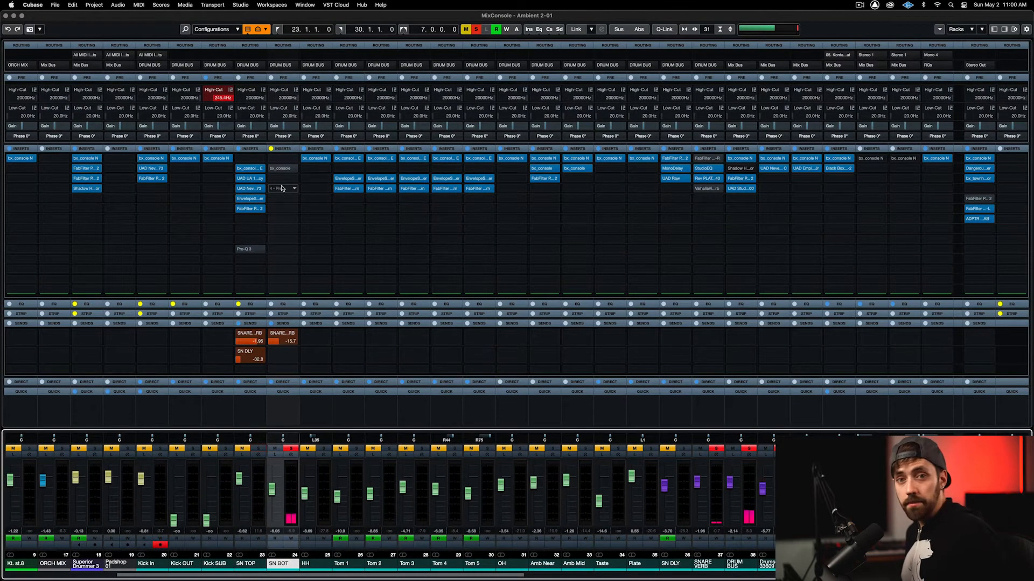
{"action": "left_click", "coordinate": [282, 169]}
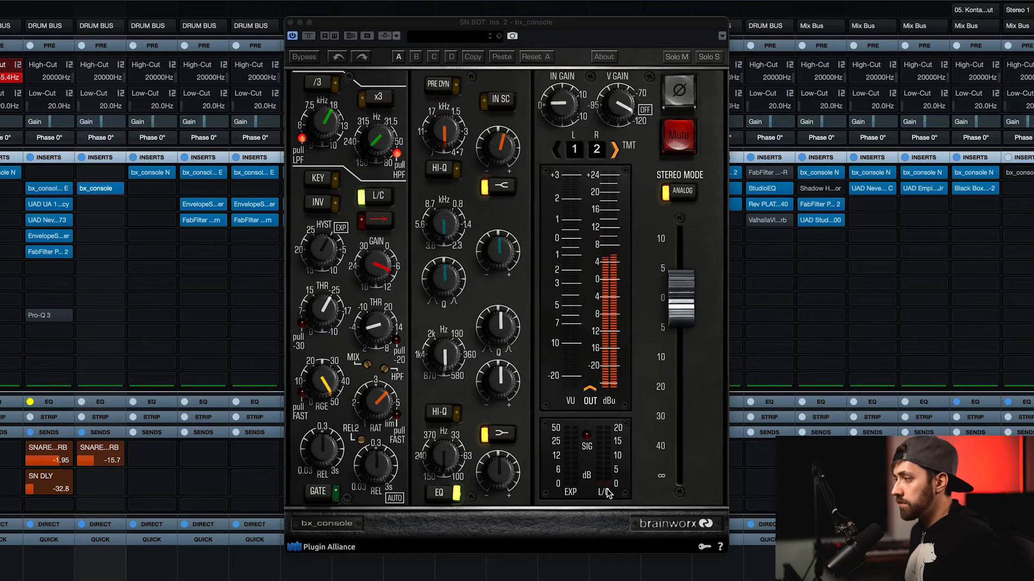
{"action": "left_click", "coordinate": [310, 37]}
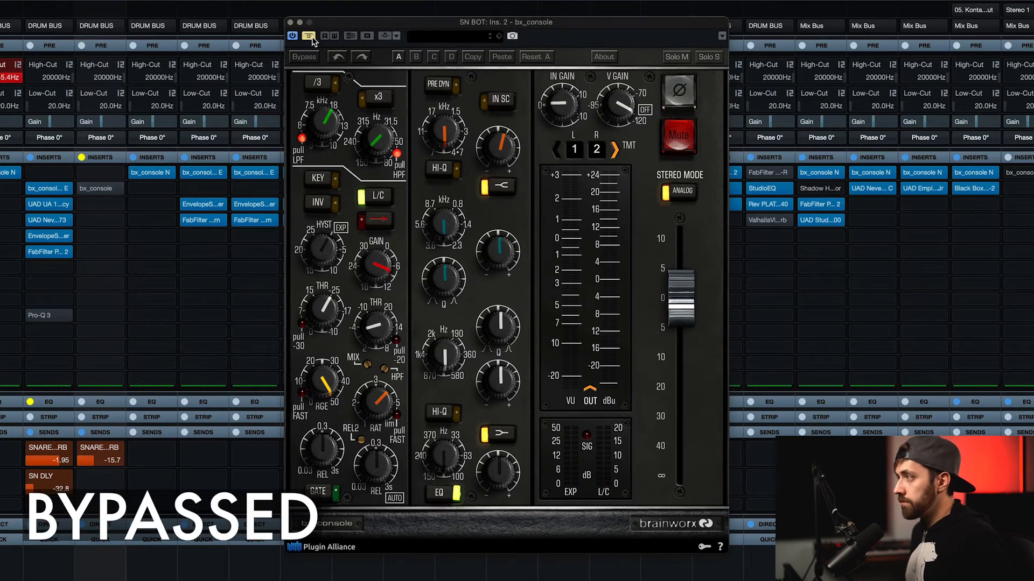
{"action": "left_click", "coordinate": [310, 36]}
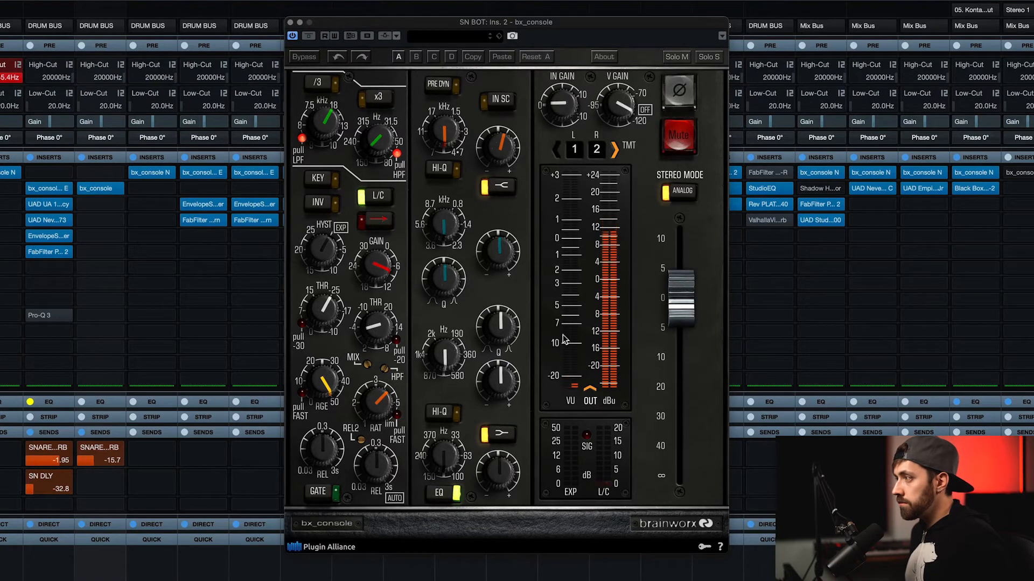
{"action": "mouse_move", "coordinate": [502, 151]}
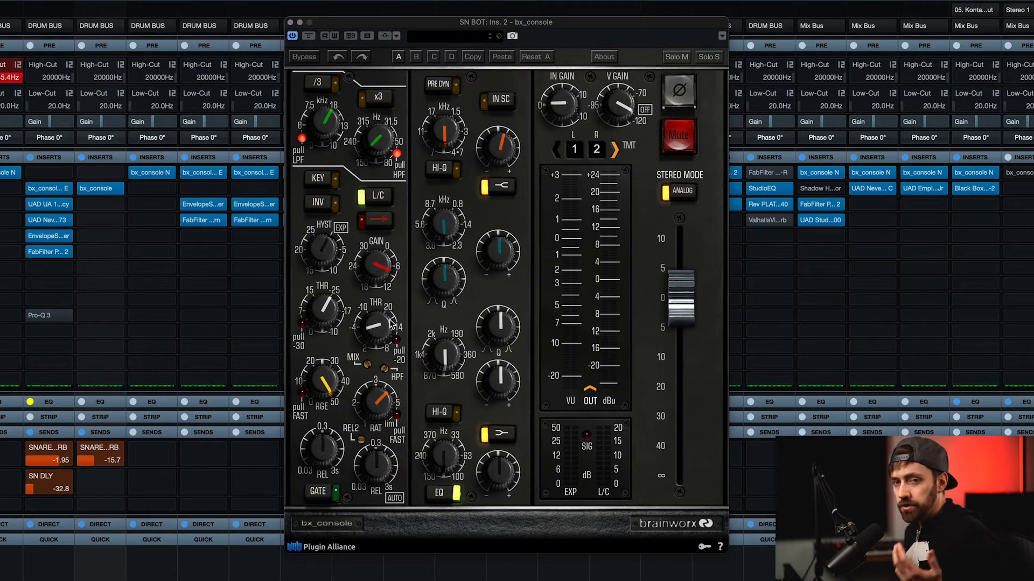
{"action": "left_click", "coordinate": [290, 22]}
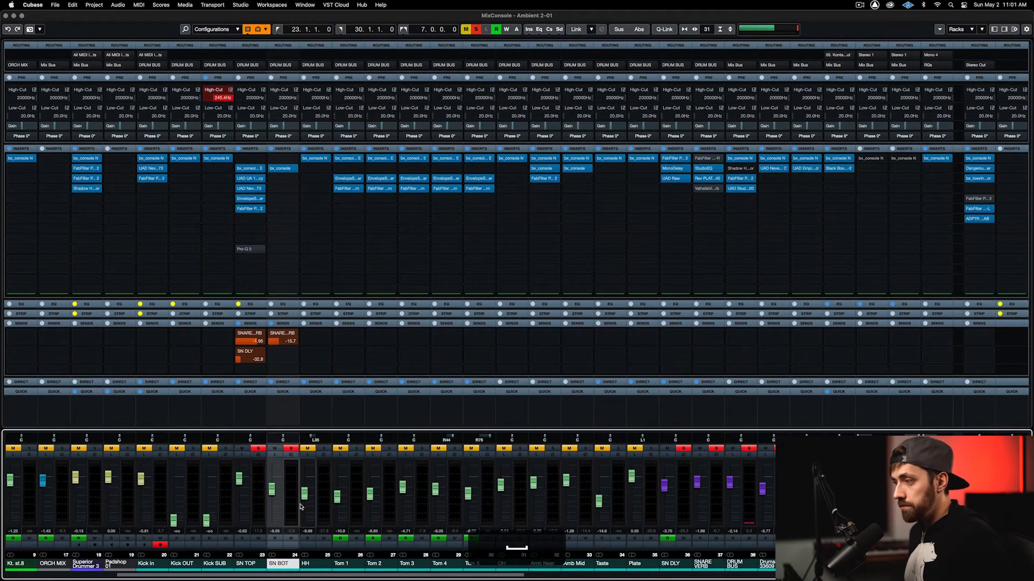
Turn off the SNARE VERB and SN DLY solos, and solo SNARE VERB again alongside the snare channels.
{"action": "key", "text": "space"}
{"action": "left_click", "coordinate": [715, 449]}
{"action": "left_click", "coordinate": [682, 450]}
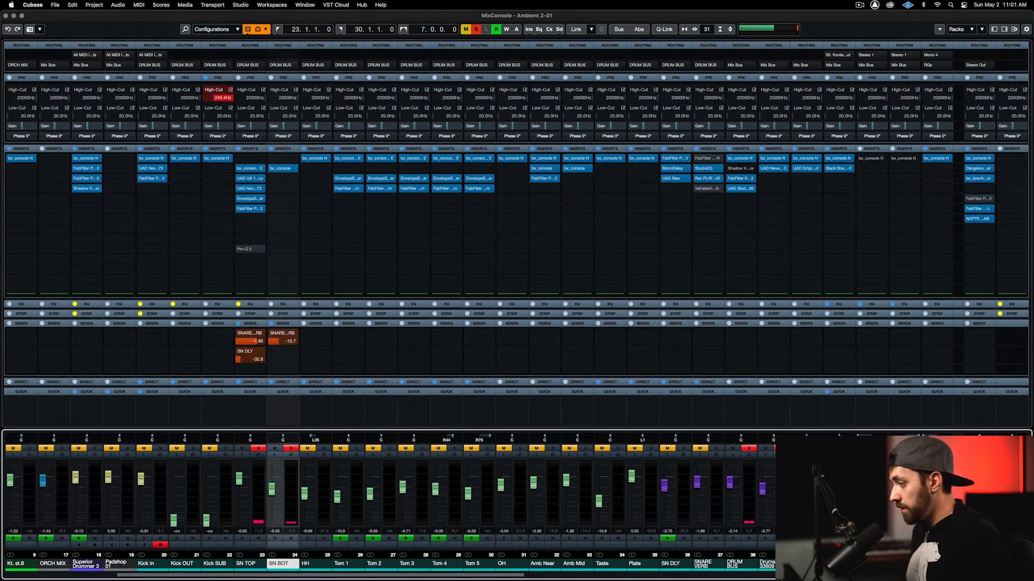
{"action": "left_click", "coordinate": [716, 449]}
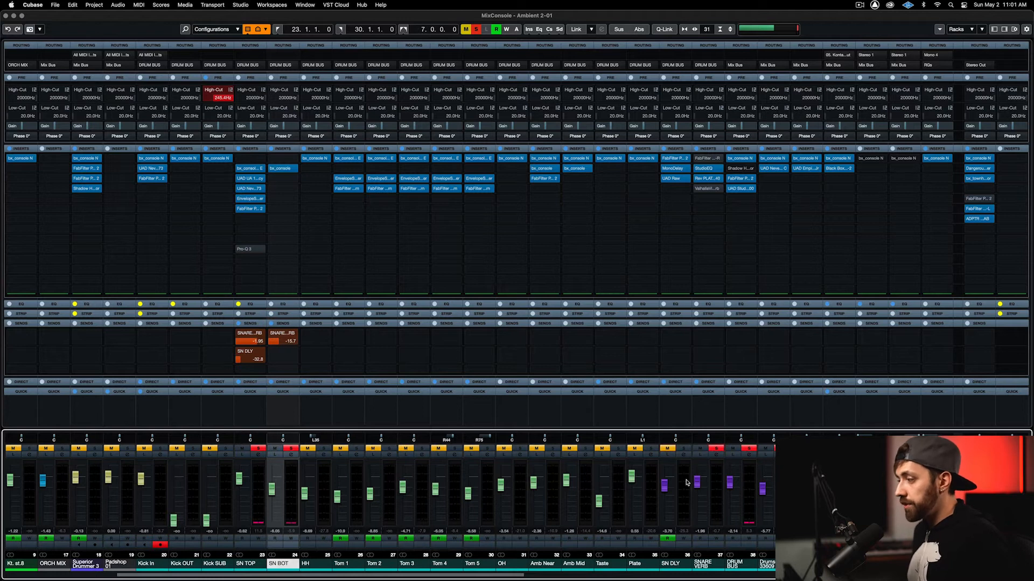
Open SNARE VERB's Rev PLATE-140, review its drive and model controls, and raise the decay time by one increment.
{"action": "left_click", "coordinate": [703, 179]}
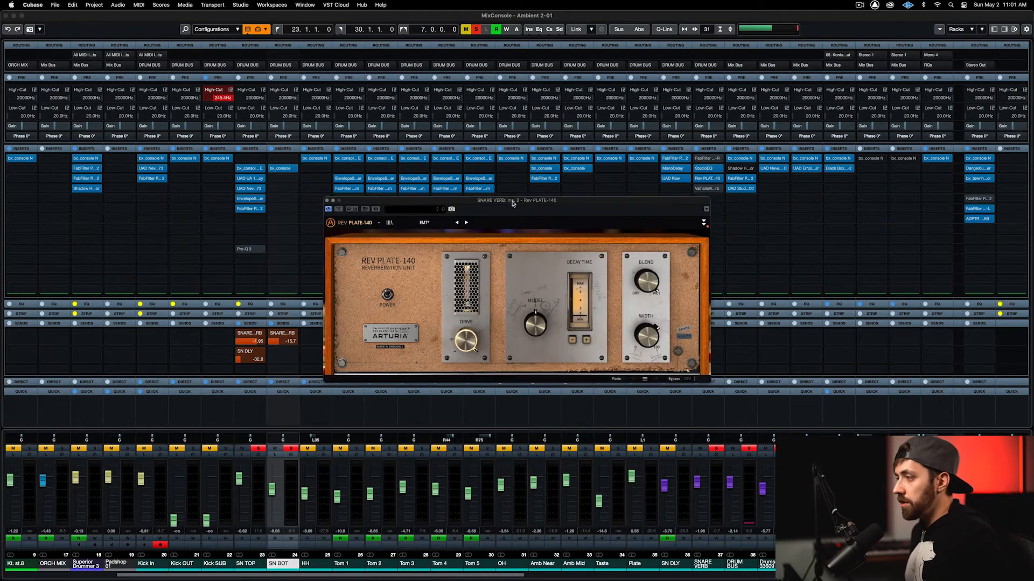
{"action": "left_click_drag", "start_coordinate": [512, 203], "coordinate": [513, 211]}
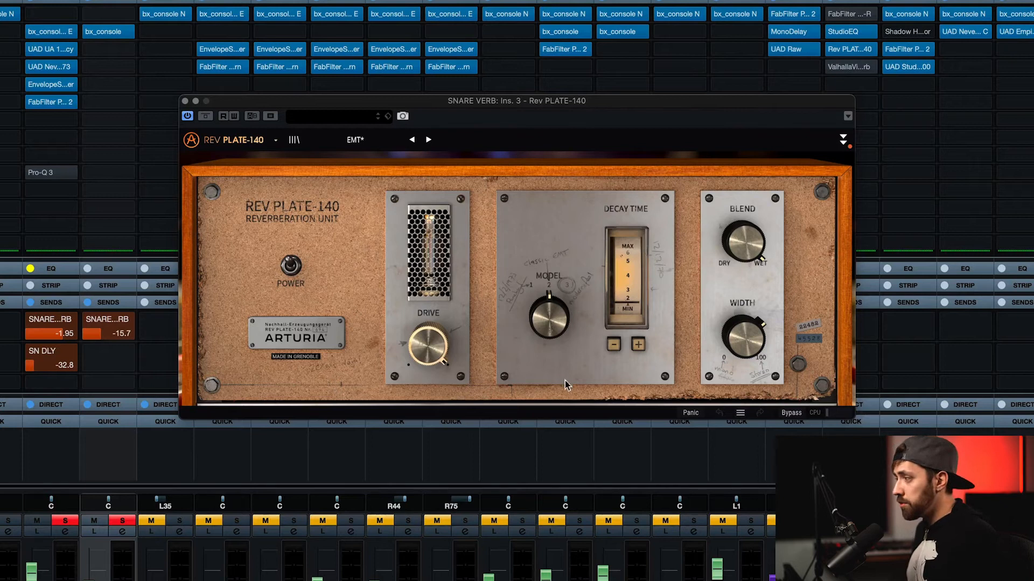
{"action": "mouse_move", "coordinate": [441, 361]}
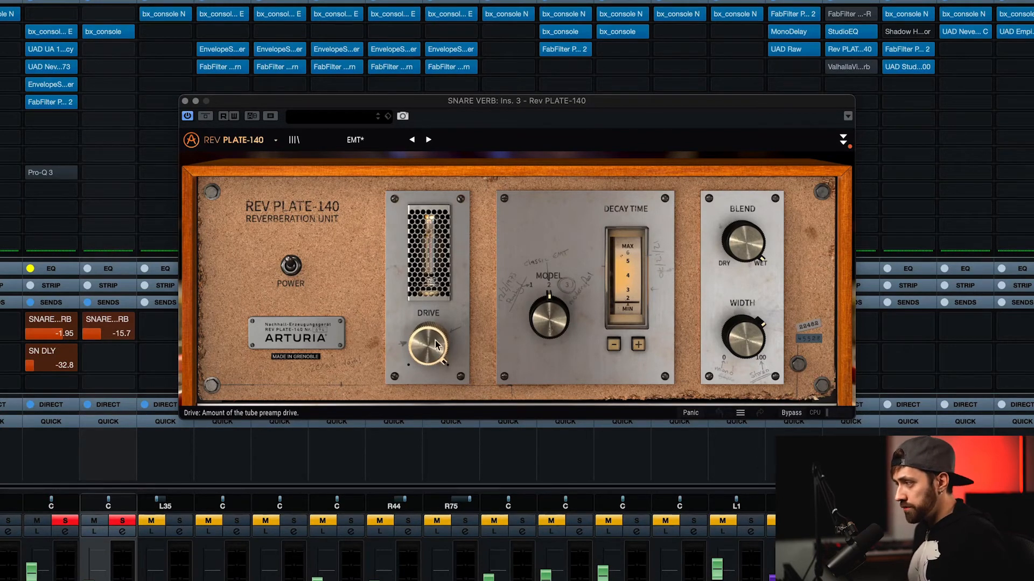
{"action": "mouse_move", "coordinate": [555, 318]}
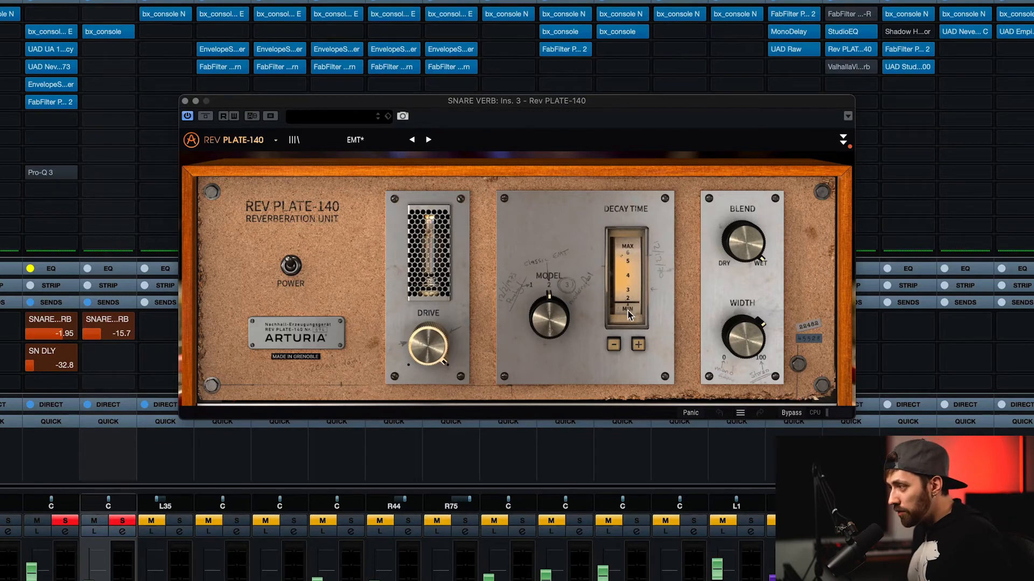
{"action": "left_click", "coordinate": [638, 344]}
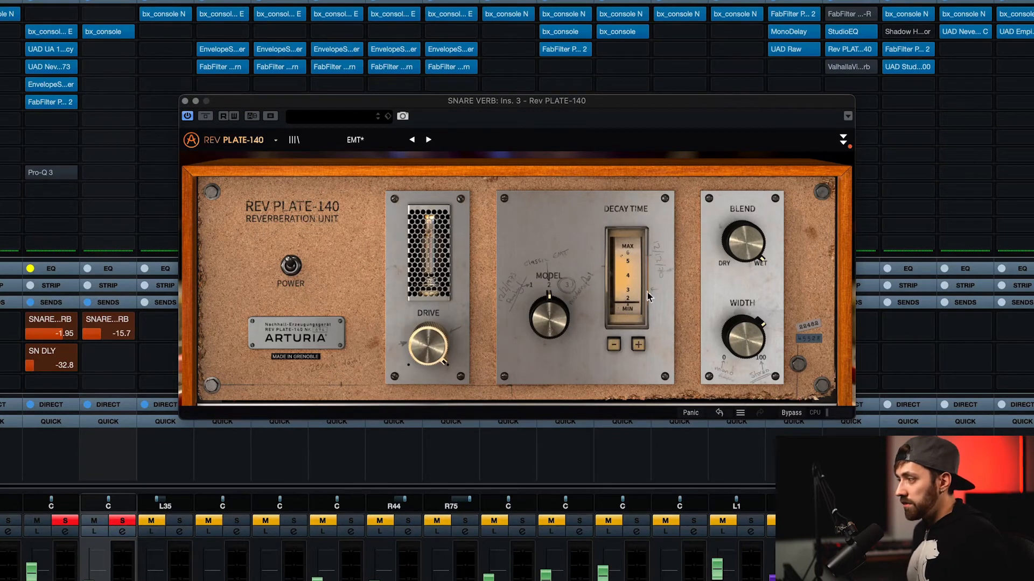
Review Rev PLATE-140's blend, try its stereo width down at about 0.02, turn the width back up and close the plug-in.
{"action": "mouse_move", "coordinate": [761, 258]}
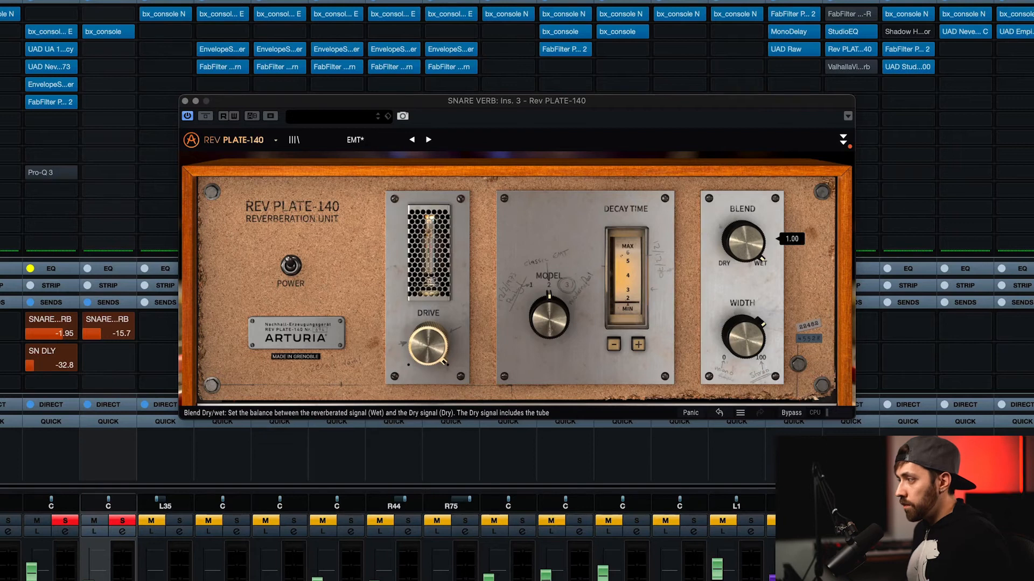
{"action": "mouse_move", "coordinate": [760, 324]}
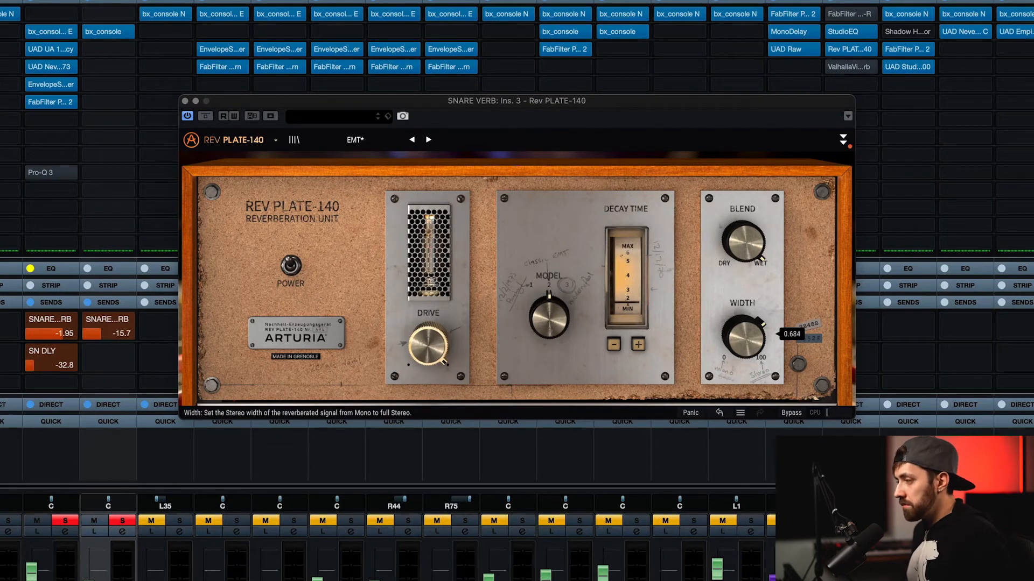
{"action": "left_click_drag", "start_coordinate": [749, 346], "coordinate": [740, 347]}
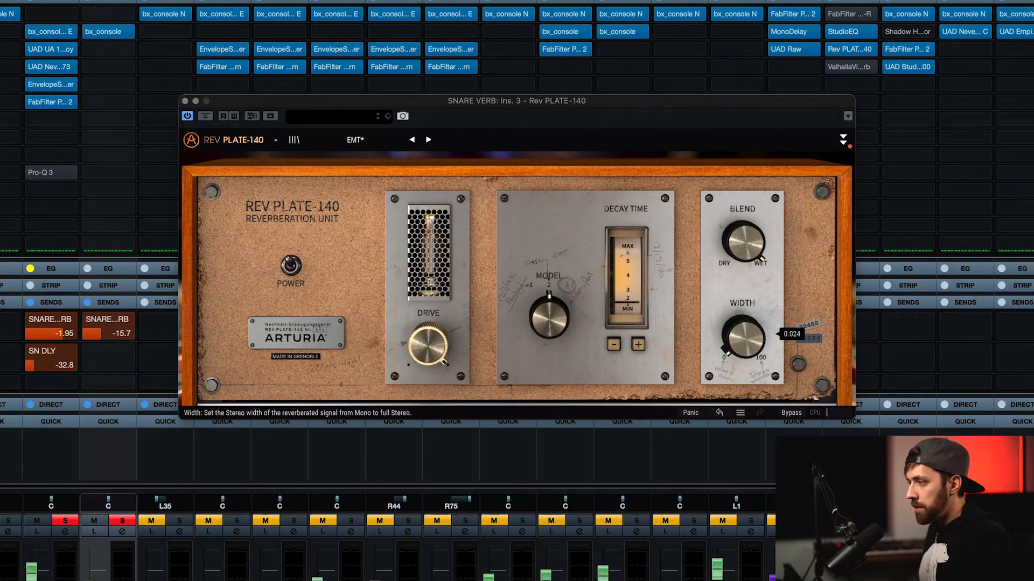
{"action": "left_click_drag", "start_coordinate": [747, 344], "coordinate": [744, 291]}
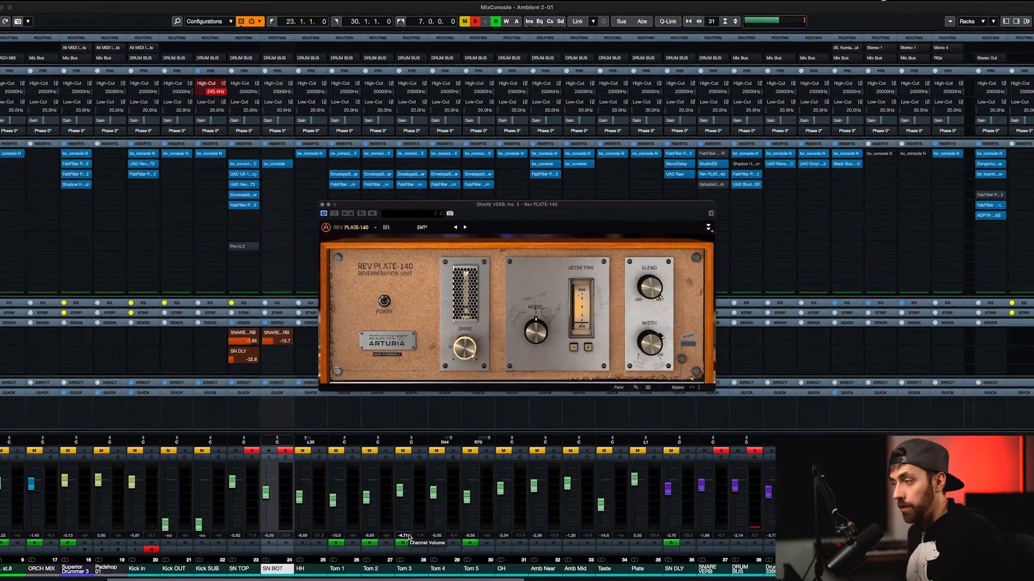
{"action": "left_click", "coordinate": [322, 205]}
Compare the snare with and without SNARE VERB by toggling its solo, leaving the reverb soloed.
{"action": "left_click", "coordinate": [717, 451]}
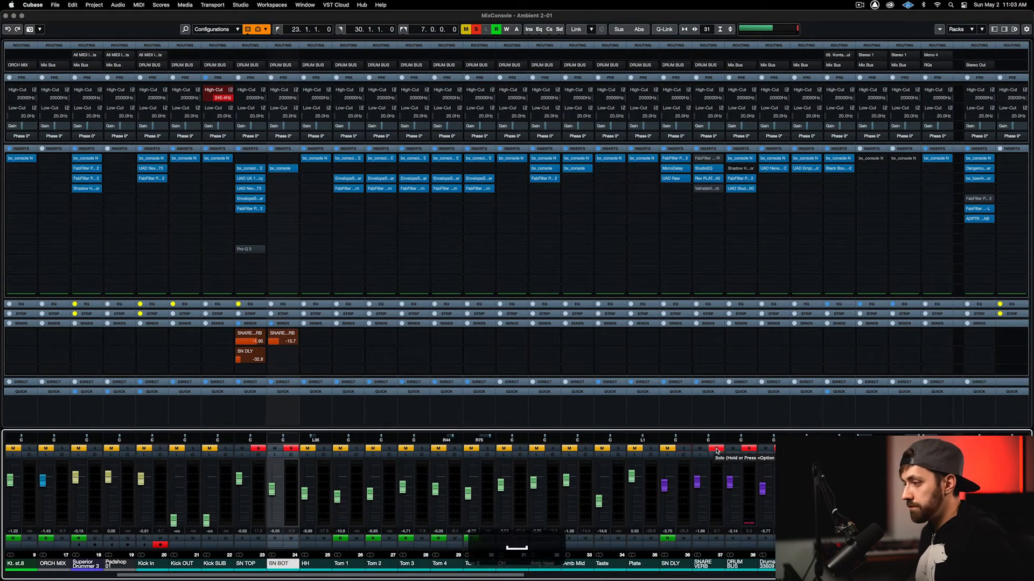
{"action": "left_click", "coordinate": [717, 450]}
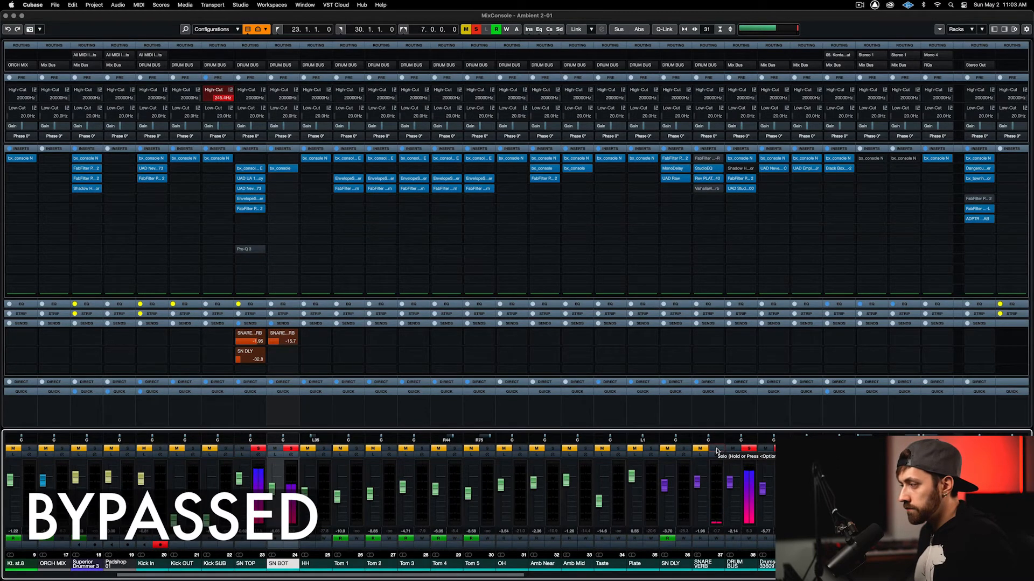
{"action": "left_click", "coordinate": [717, 450]}
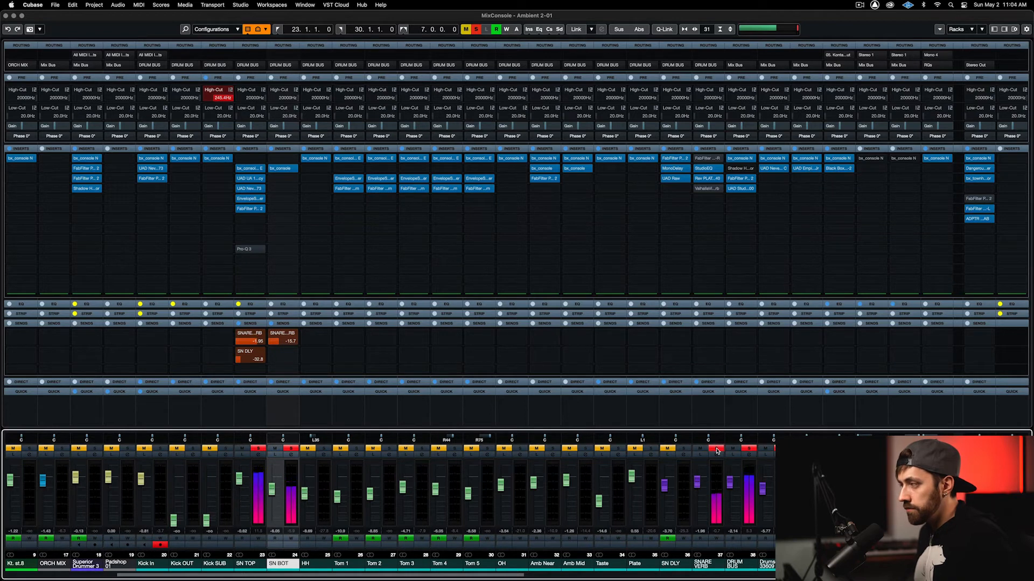
Open SNARE VERB's StudioEQ, set the band 1 cut filter to about 821 Hz, and close the EQ.
{"action": "left_click", "coordinate": [706, 172]}
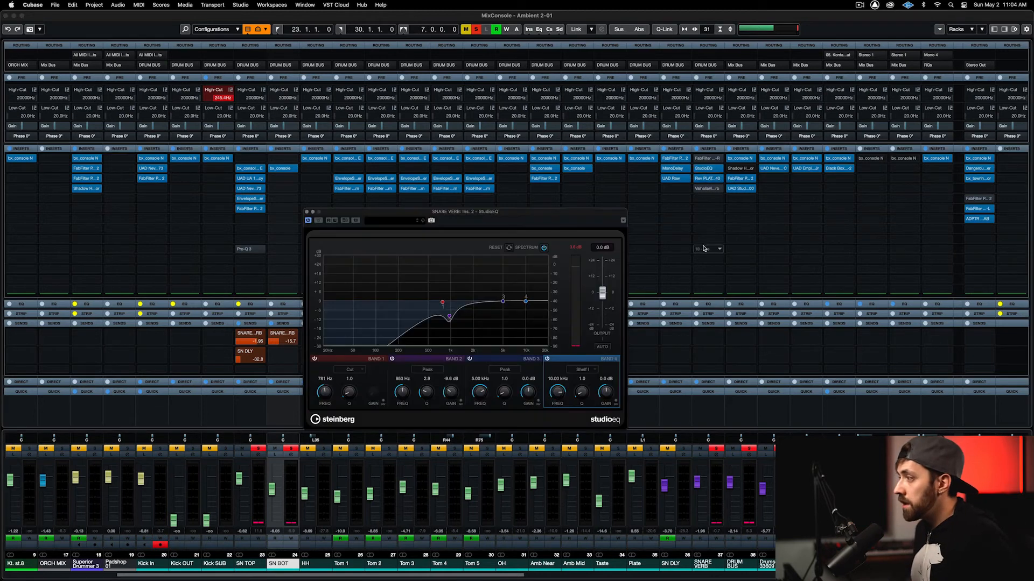
{"action": "left_click_drag", "start_coordinate": [481, 209], "coordinate": [485, 181]}
{"action": "mouse_move", "coordinate": [447, 276]}
{"action": "left_mouse_down"}
{"action": "mouse_move", "coordinate": [431, 277]}
{"action": "mouse_move", "coordinate": [449, 275]}
{"action": "left_mouse_up"}
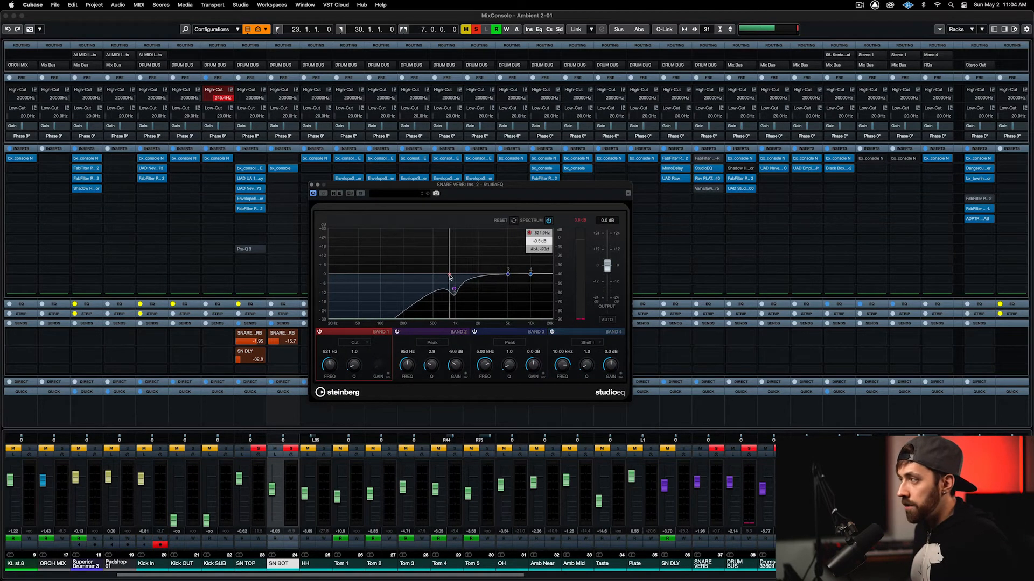
{"action": "left_click", "coordinate": [707, 179]}
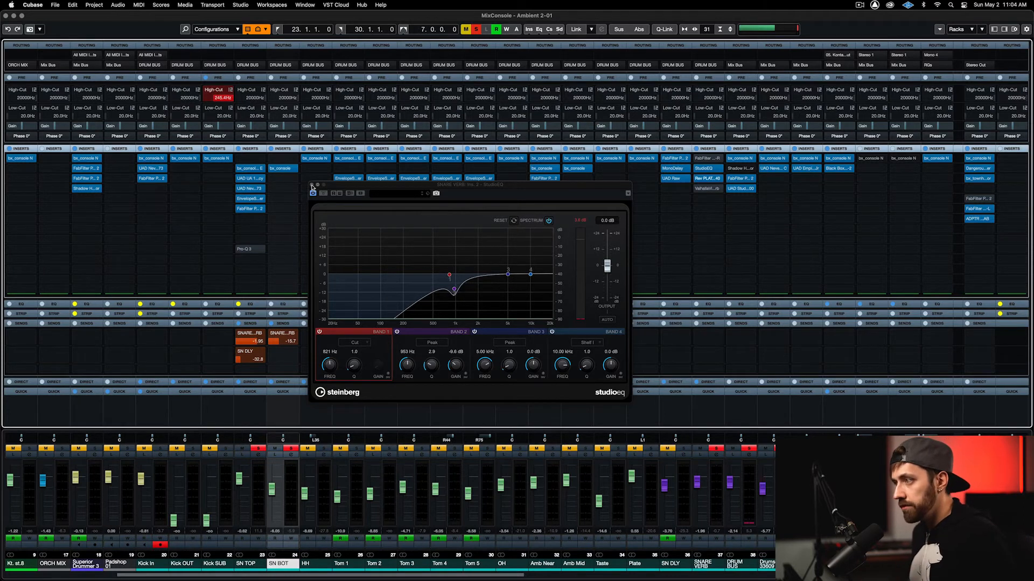
{"action": "left_click", "coordinate": [311, 185]}
Solo the Amb Mid and Amb Near channels together with the snare and its reverb.
{"action": "left_click", "coordinate": [585, 448]}
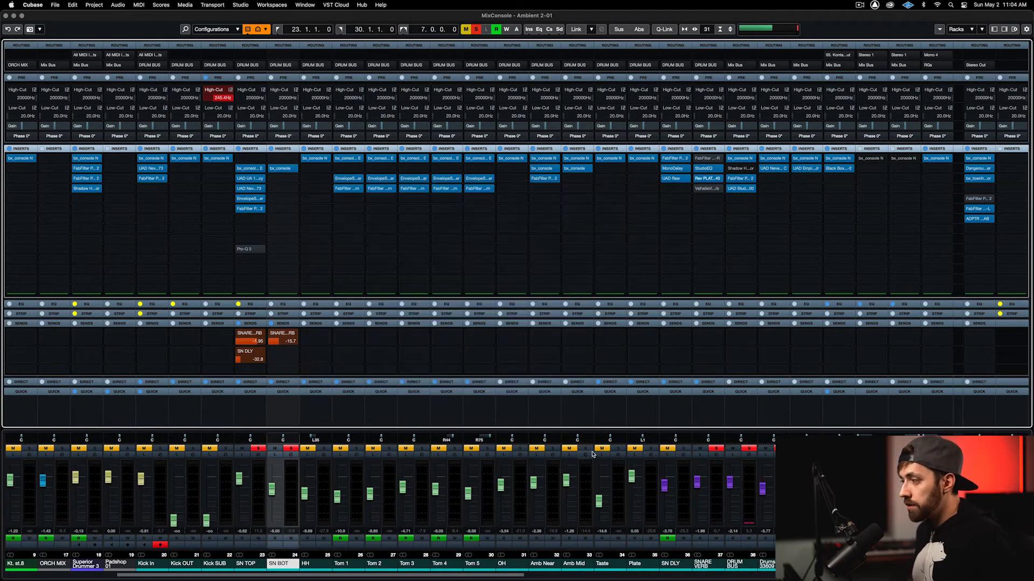
{"action": "left_click", "coordinate": [554, 449]}
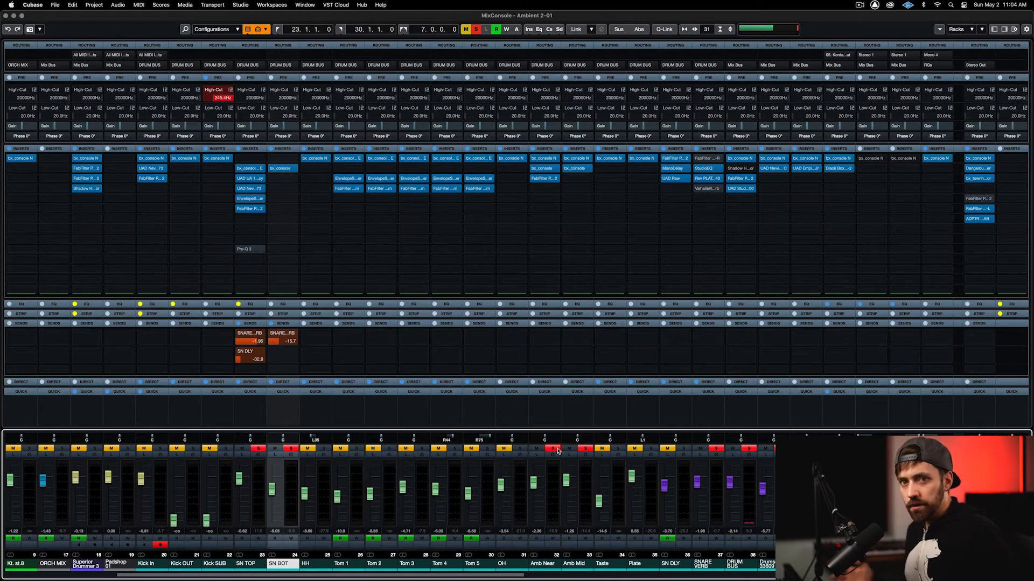
{"action": "left_click", "coordinate": [576, 168]}
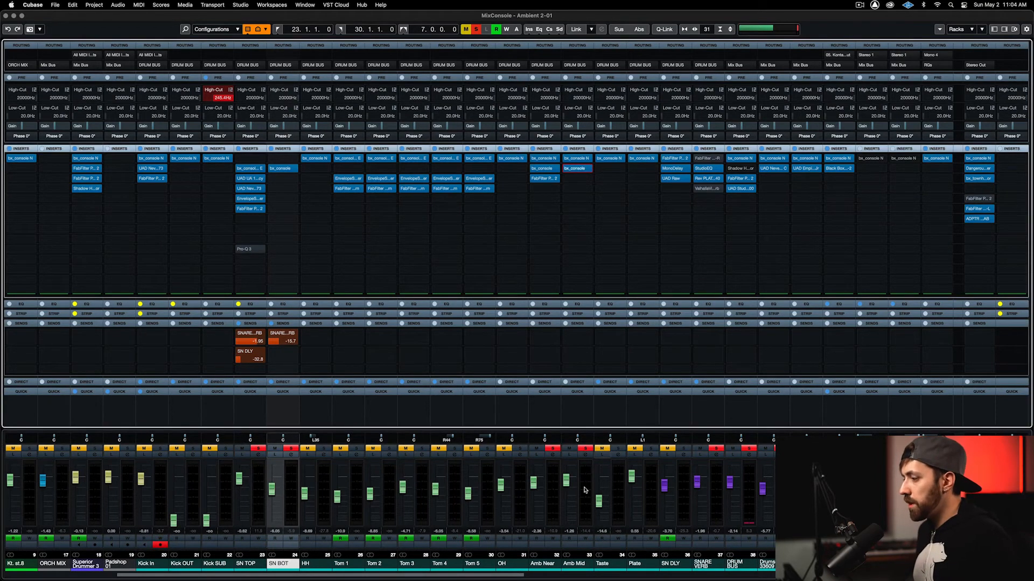
Select Amb Near and Amb Mid, and compare the snare with and without both ambience channels, leaving them soloed.
{"action": "left_click", "coordinate": [586, 449]}
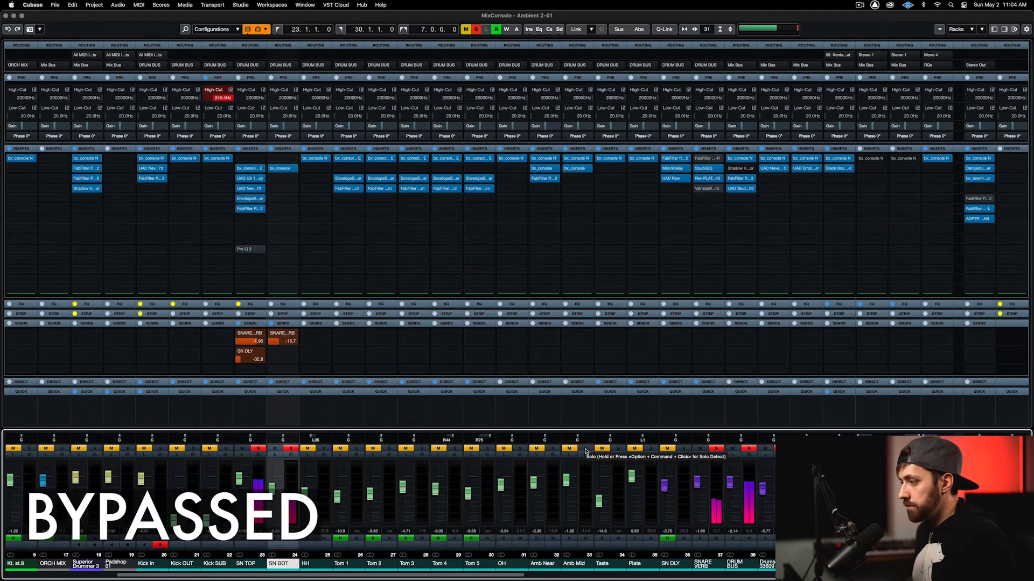
{"action": "left_click", "coordinate": [577, 469]}
{"action": "left_click", "coordinate": [553, 470], "text": "shift"}
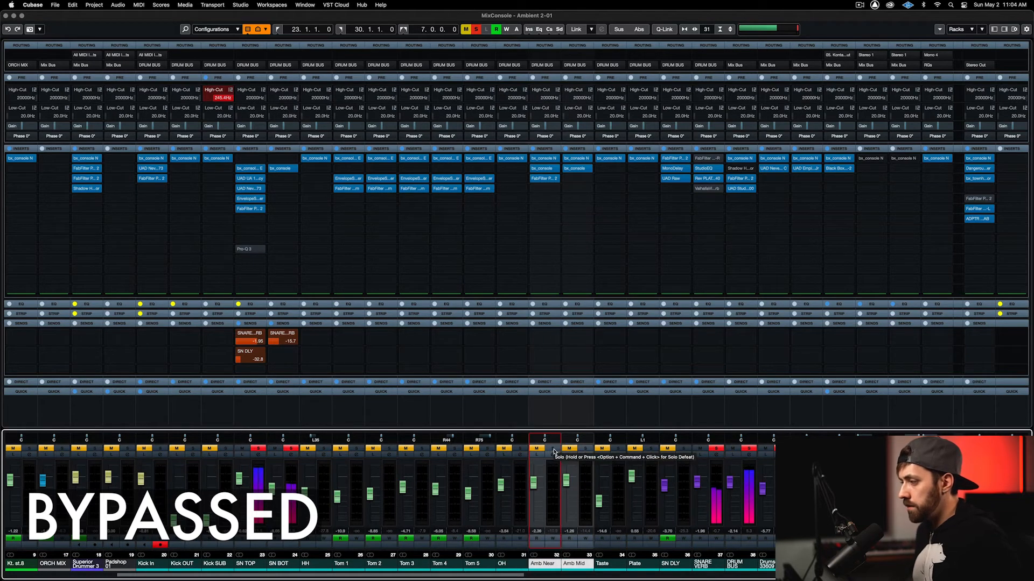
{"action": "left_click", "coordinate": [554, 450], "text": "alt+shift"}
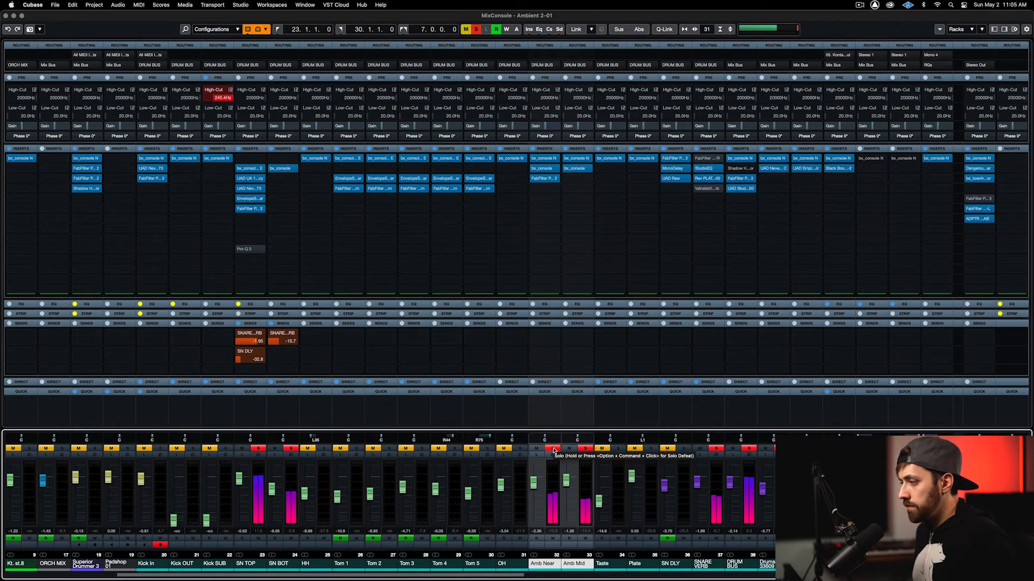
{"action": "left_click", "coordinate": [554, 450], "text": "alt+shift"}
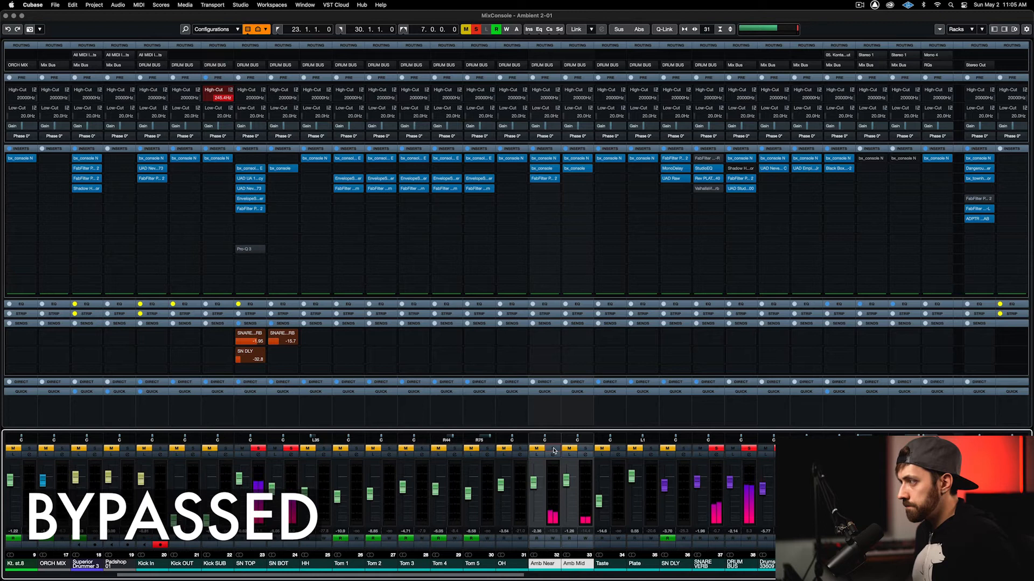
{"action": "left_click", "coordinate": [553, 450], "text": "alt+shift"}
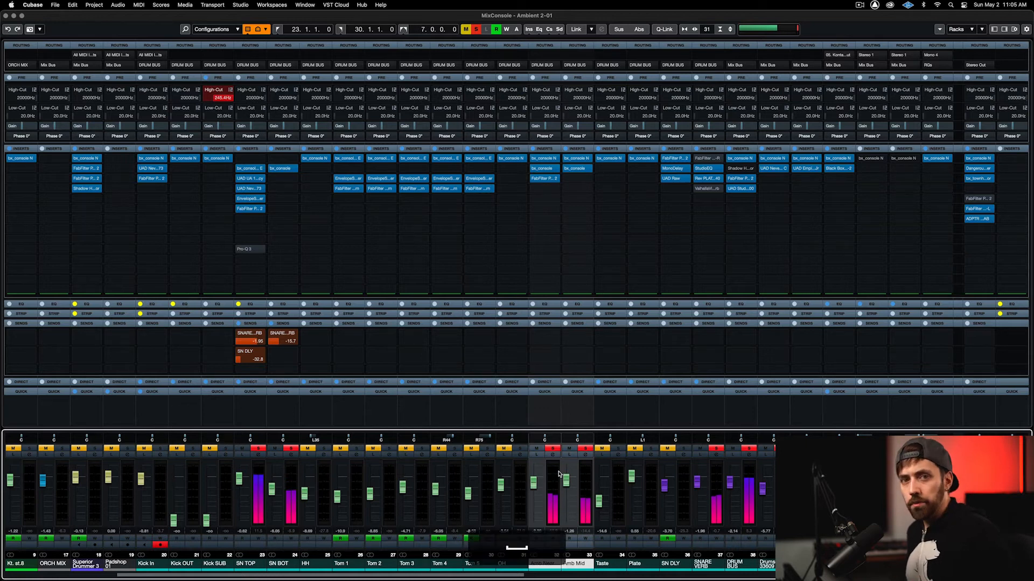
Listen to Amb Near and Amb Mid soloed without the snare channels, and clear both solos.
{"action": "left_click", "coordinate": [585, 477]}
{"action": "left_click", "coordinate": [552, 449], "text": "shift"}
{"action": "left_click", "coordinate": [554, 449]}
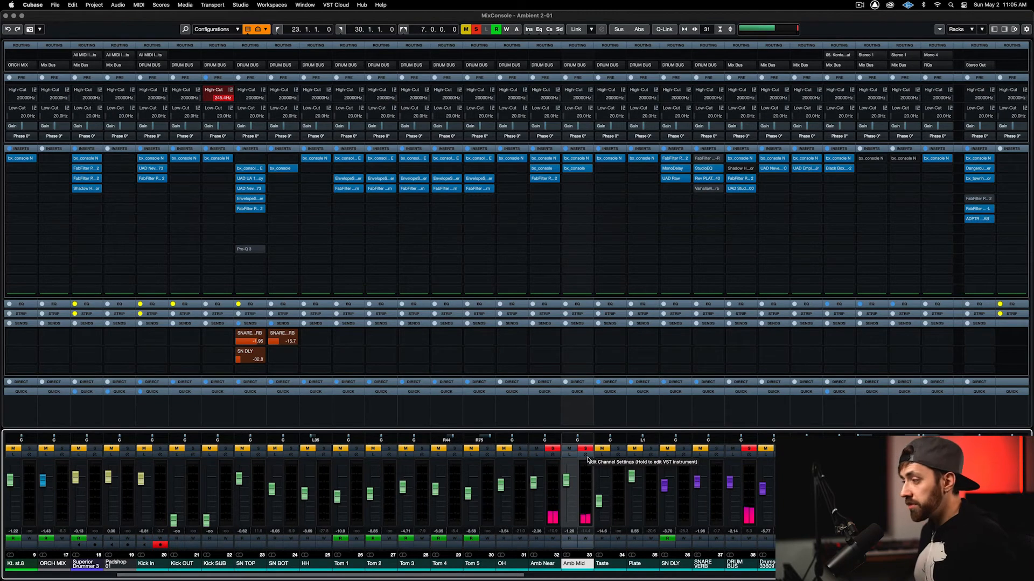
{"action": "left_click", "coordinate": [585, 448]}
{"action": "left_click", "coordinate": [553, 449]}
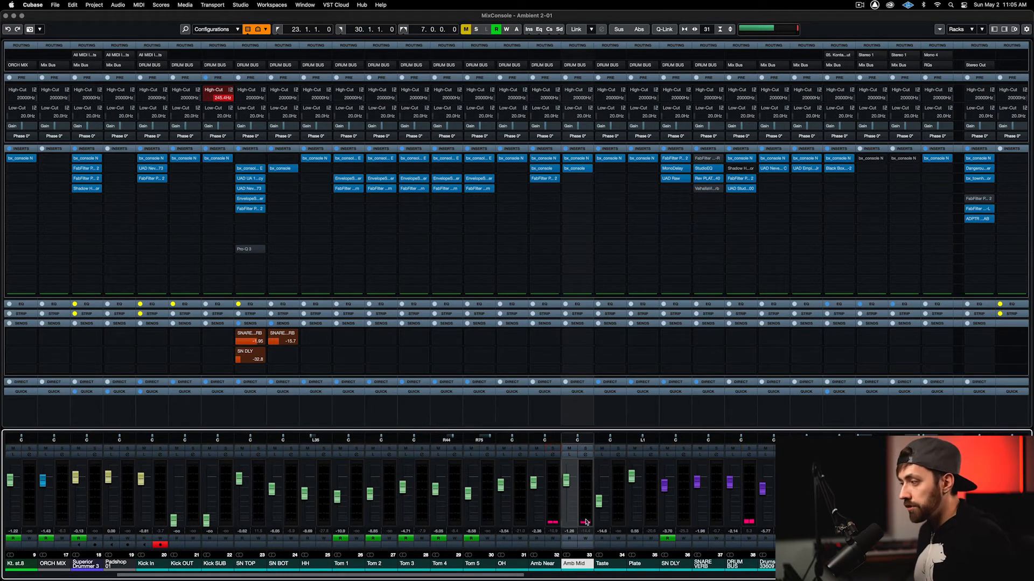
Open the Pro-Q 2 on SN DLY, set its high-cut filter to about 1293 Hz, and close the EQ.
{"action": "left_click", "coordinate": [682, 494]}
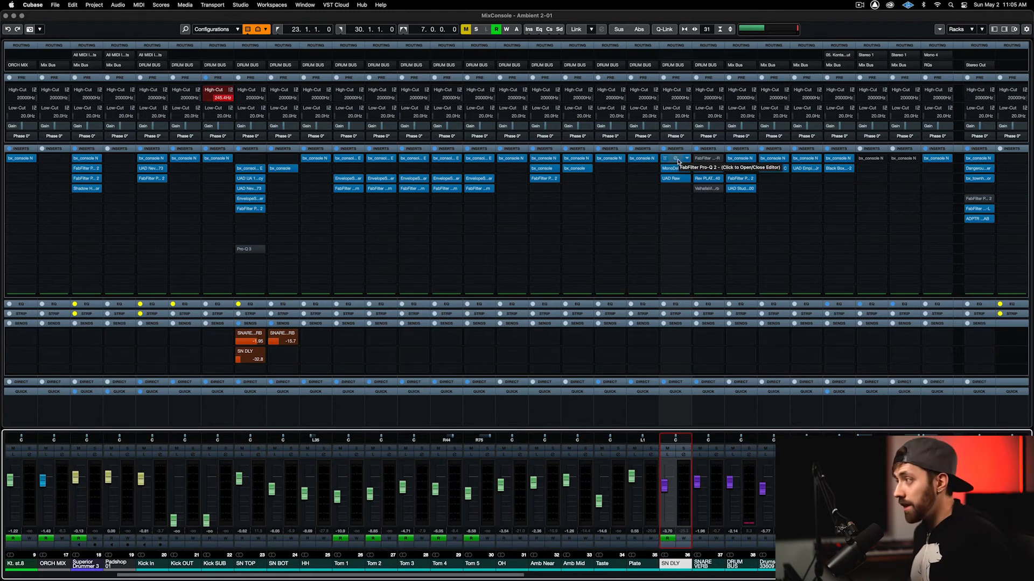
{"action": "left_click", "coordinate": [677, 162]}
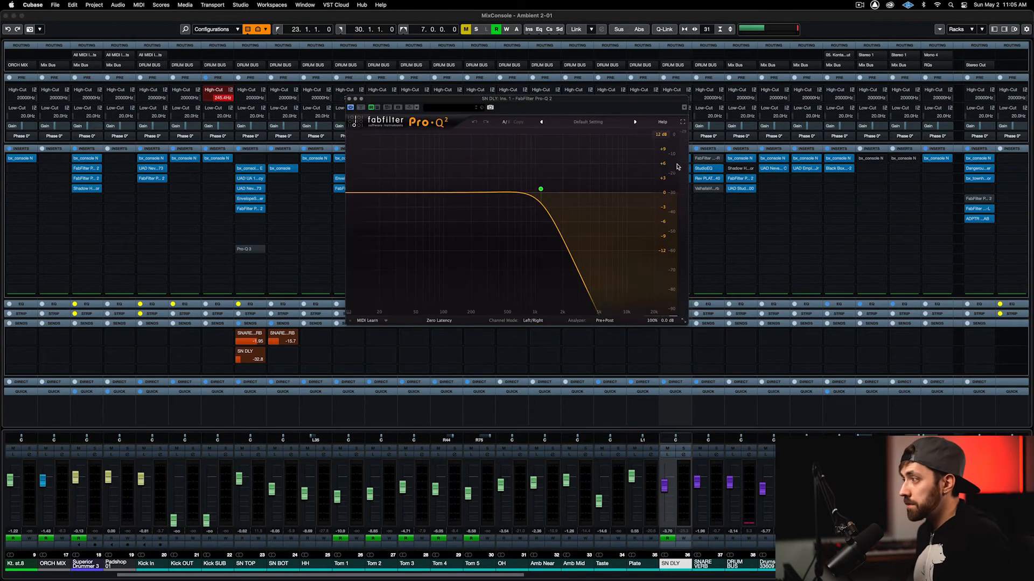
{"action": "left_click", "coordinate": [542, 190]}
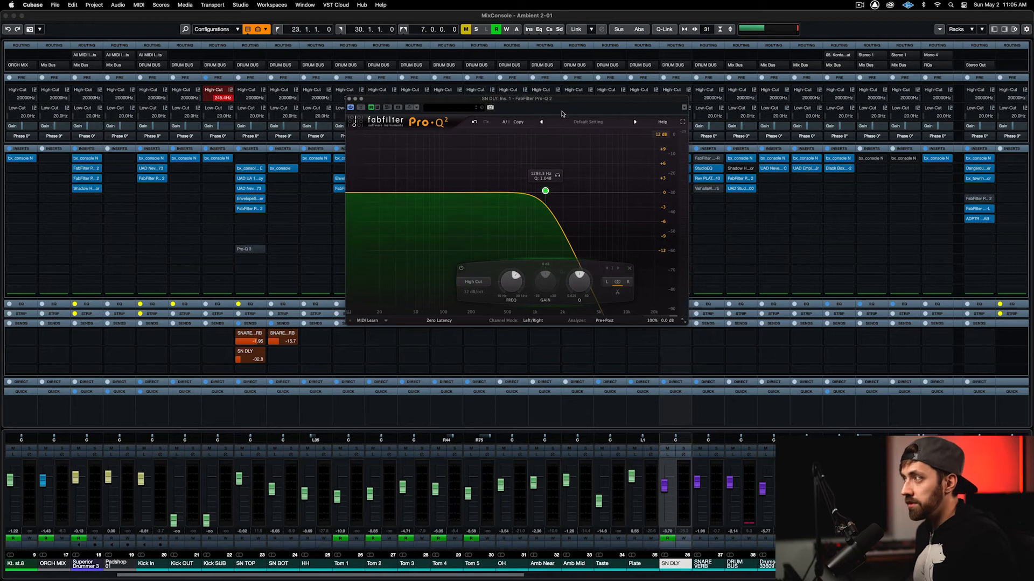
{"action": "left_click_drag", "start_coordinate": [535, 100], "coordinate": [434, 95]}
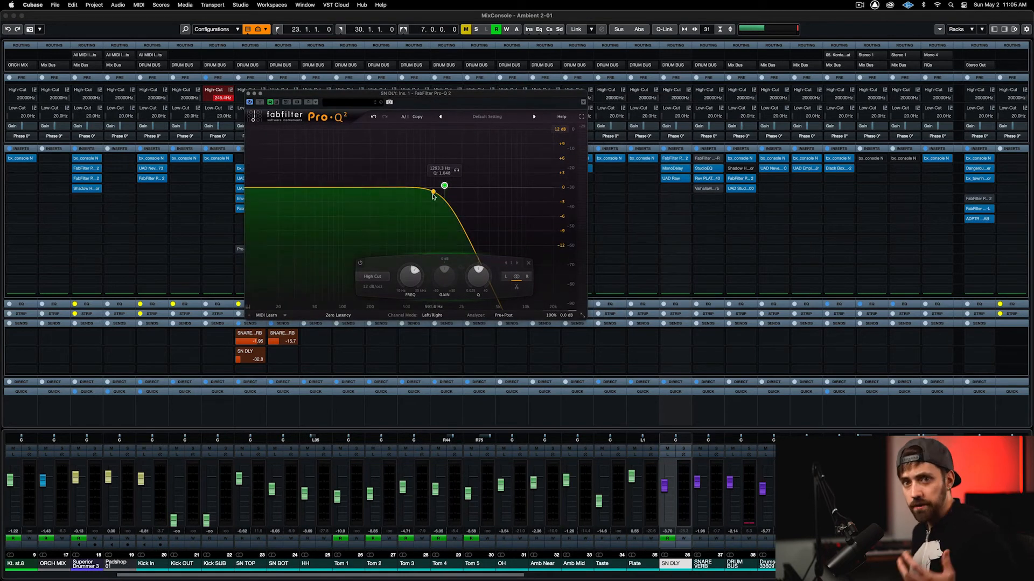
{"action": "left_click", "coordinate": [249, 94]}
Open MonoDelay and UAD Raw on SN DLY, and examine the delay time, high filter and distortion pedal settings.
{"action": "left_click", "coordinate": [670, 168]}
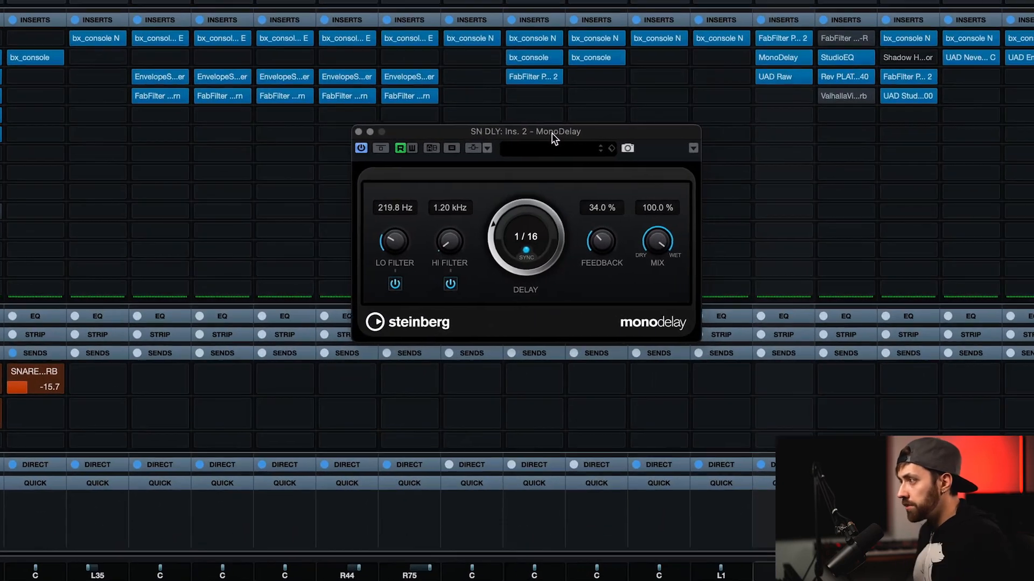
{"action": "left_click", "coordinate": [530, 242]}
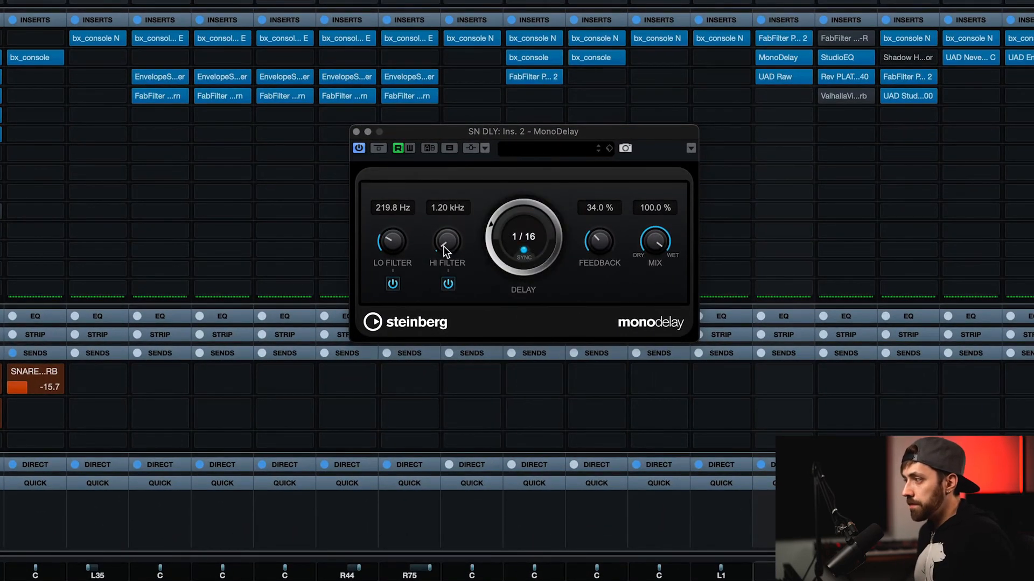
{"action": "left_click_drag", "start_coordinate": [447, 249], "coordinate": [450, 214]}
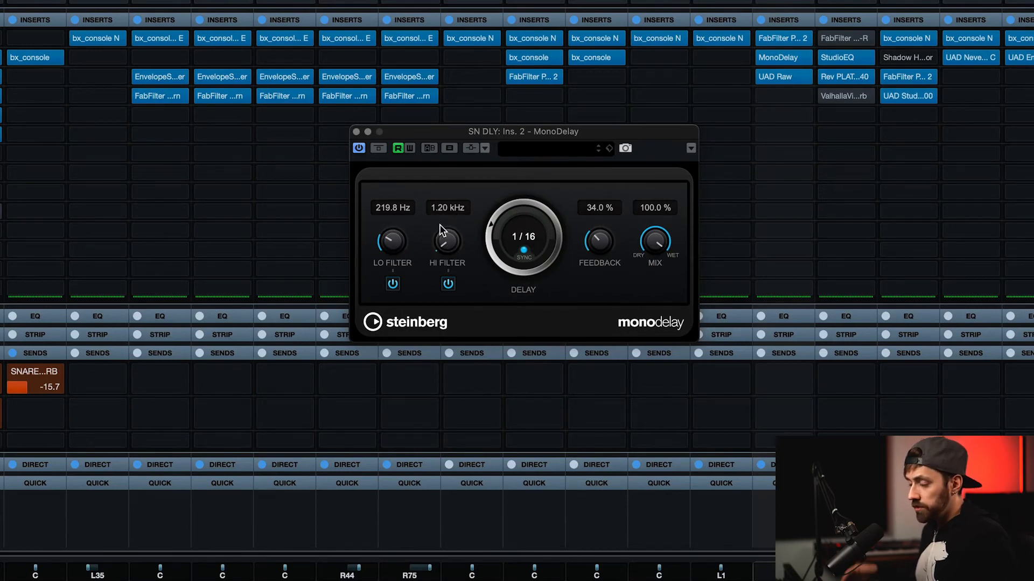
{"action": "left_click", "coordinate": [779, 76]}
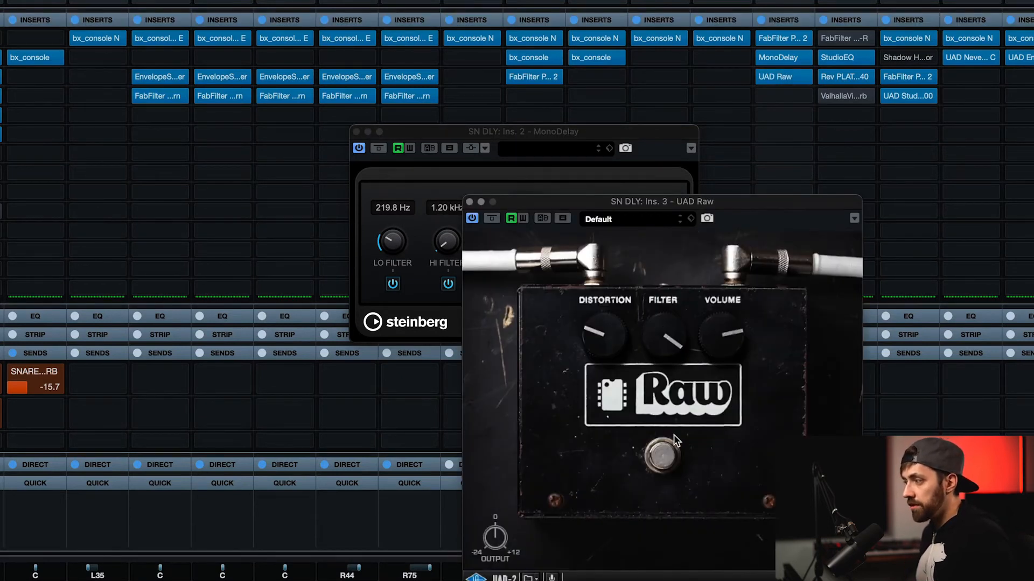
{"action": "left_click", "coordinate": [655, 456]}
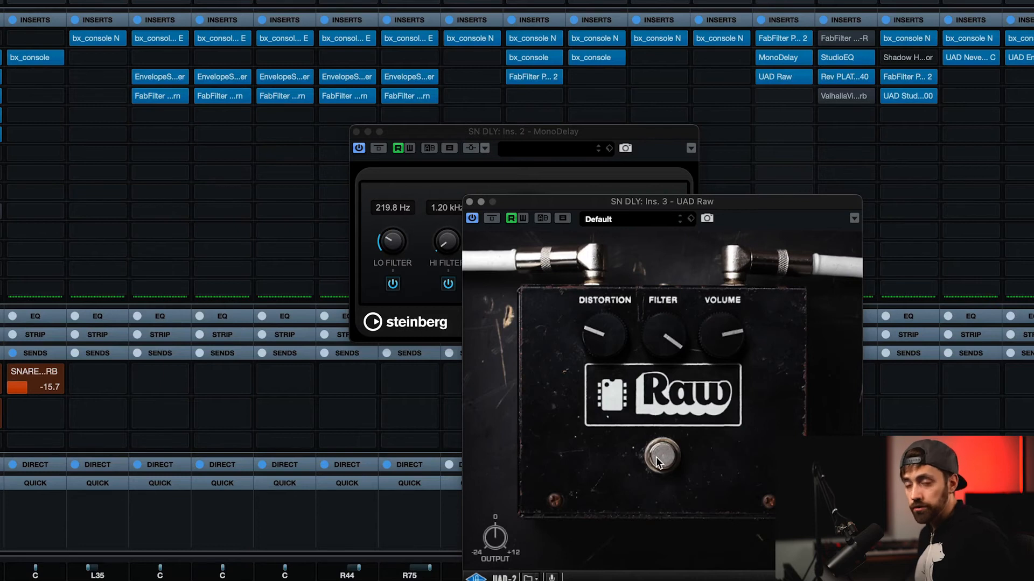
{"action": "left_click", "coordinate": [894, 569]}
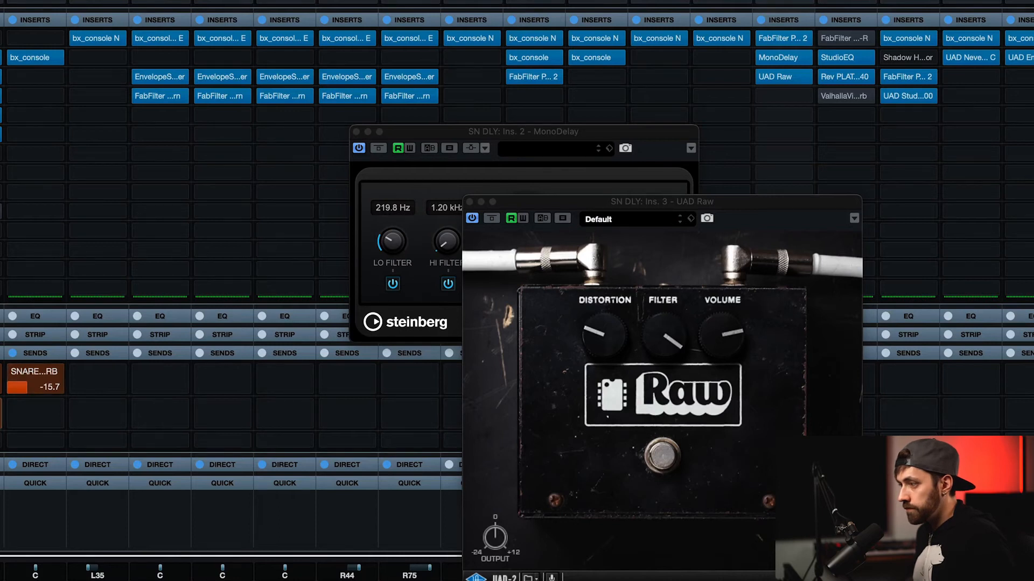
{"action": "left_click", "coordinate": [1, 413]}
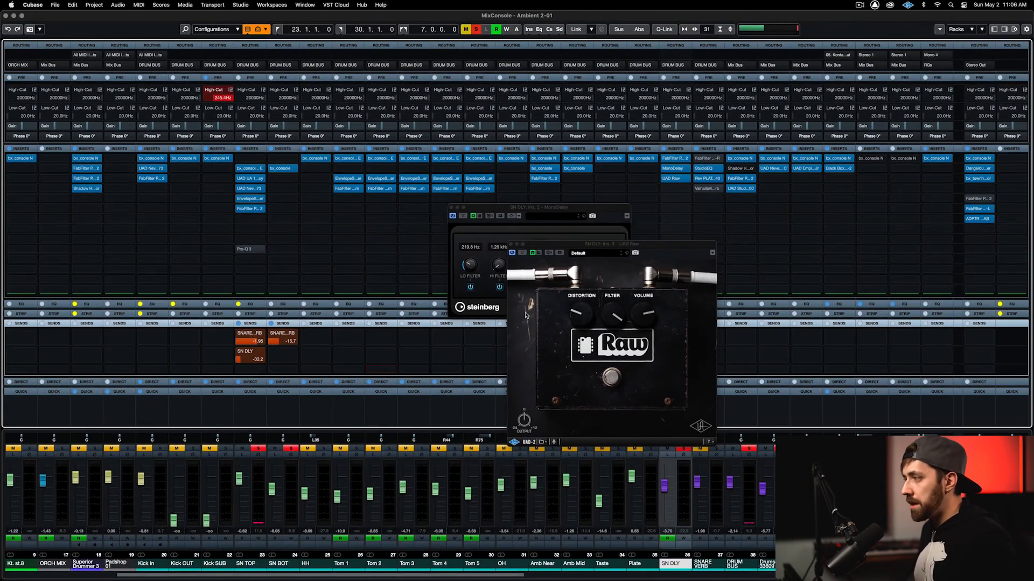
Close UAD Raw and MonoDelay, and take SN DLY out of solo to hear the snare without its delay.
{"action": "left_click", "coordinate": [511, 244]}
{"action": "left_click", "coordinate": [451, 207]}
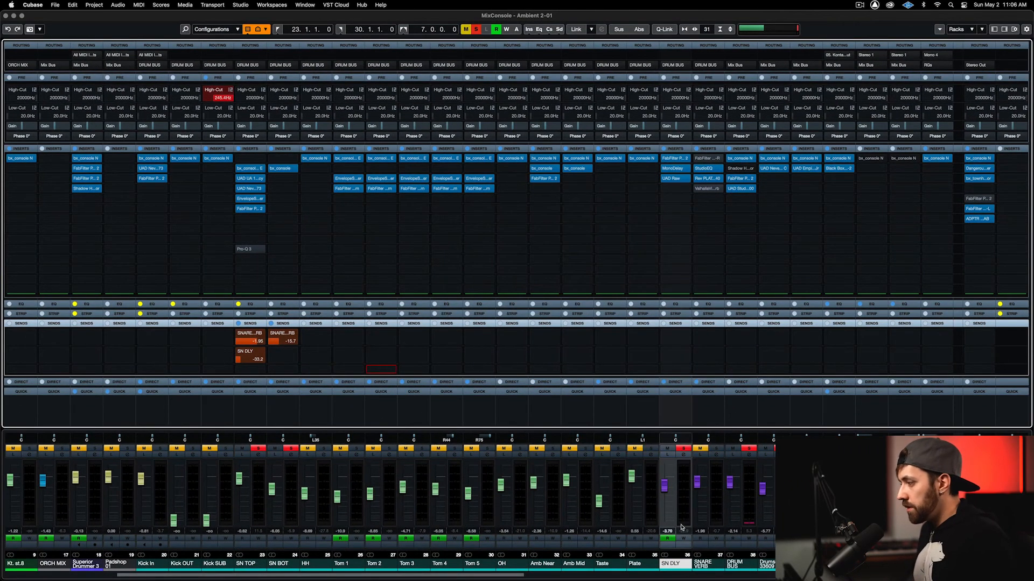
{"action": "left_click", "coordinate": [683, 448]}
{"action": "left_click", "coordinate": [668, 448]}
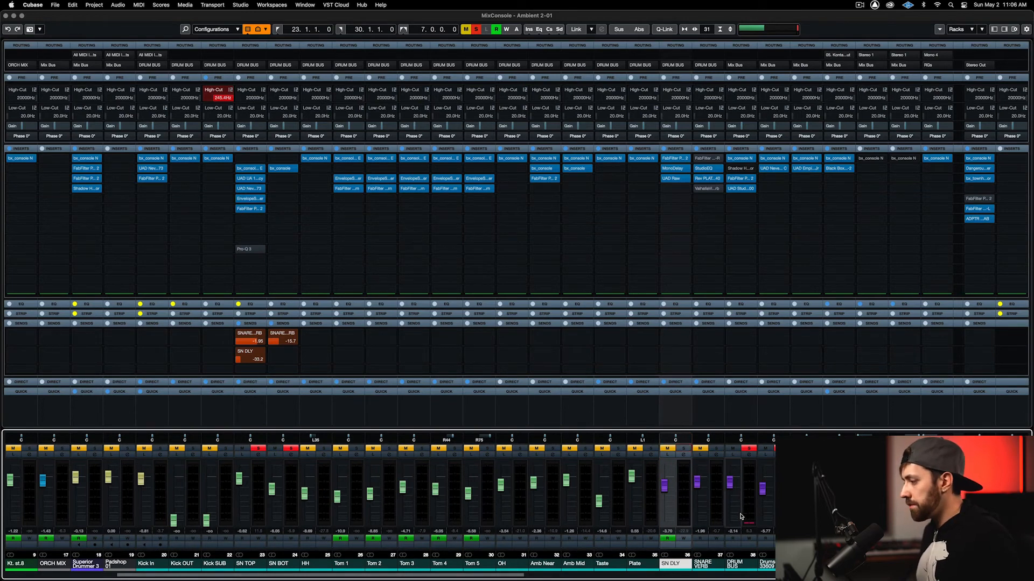
Select the SN TOP and SN BOT channels together and solo them.
{"action": "left_click", "coordinate": [758, 473]}
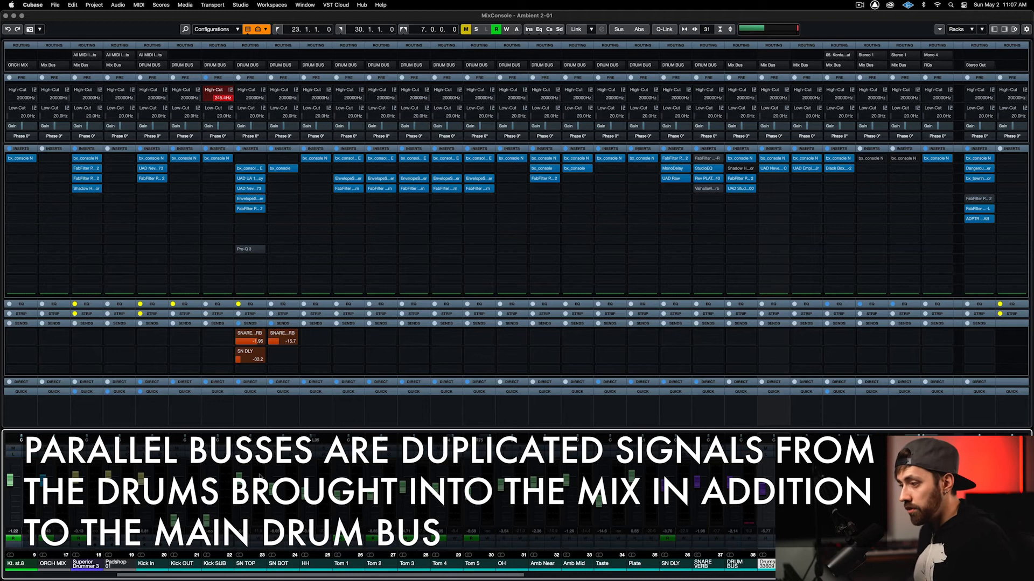
{"action": "left_click", "coordinate": [260, 477]}
{"action": "left_click", "coordinate": [290, 474], "text": "shift"}
{"action": "left_click", "coordinate": [255, 449]}
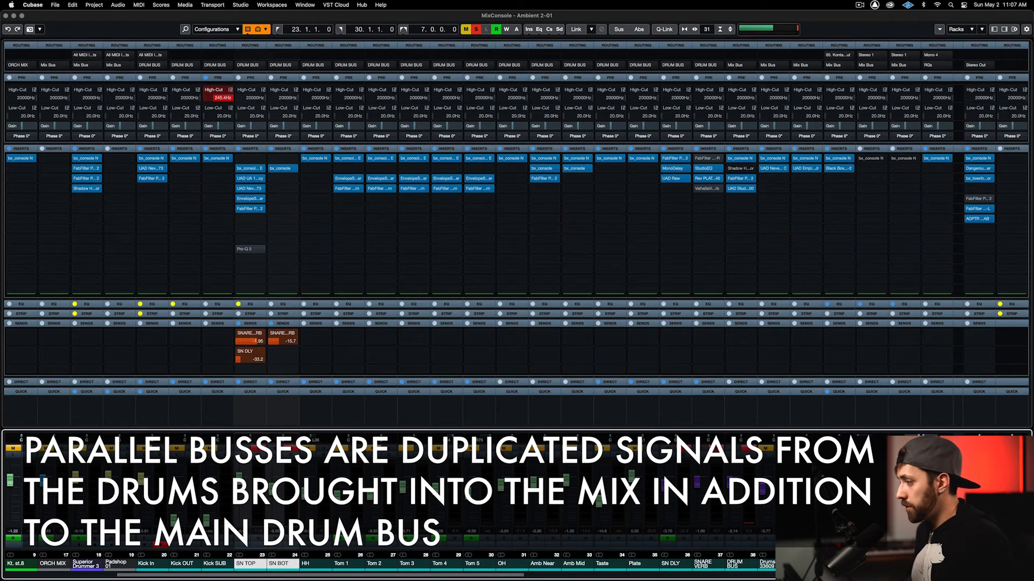
Open the compressors on Drumsss 33609 and Drumsss FATSO, and view the drum channels' Direct routing to both parallel buses.
{"action": "left_click", "coordinate": [774, 168]}
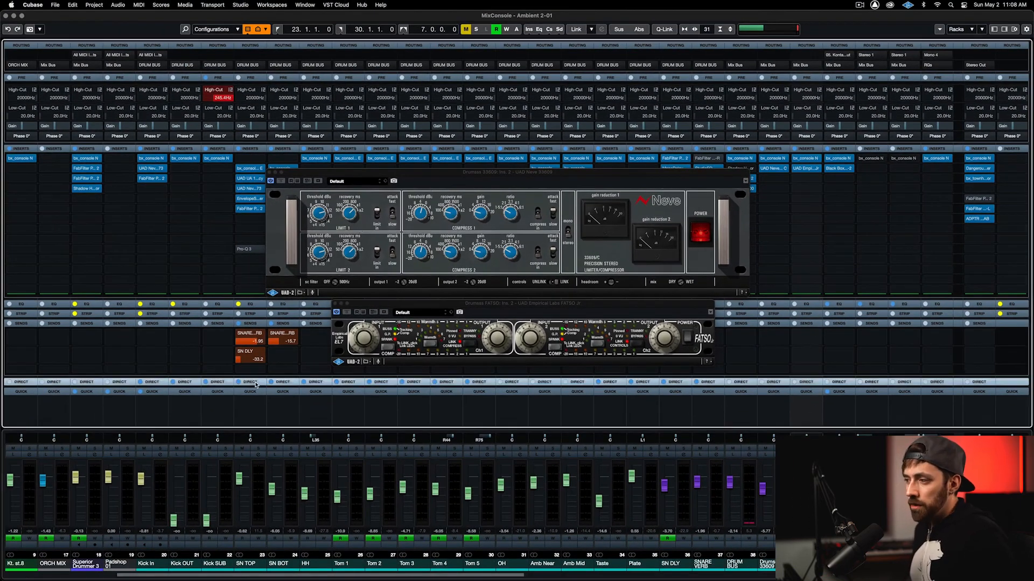
{"action": "left_click", "coordinate": [256, 383]}
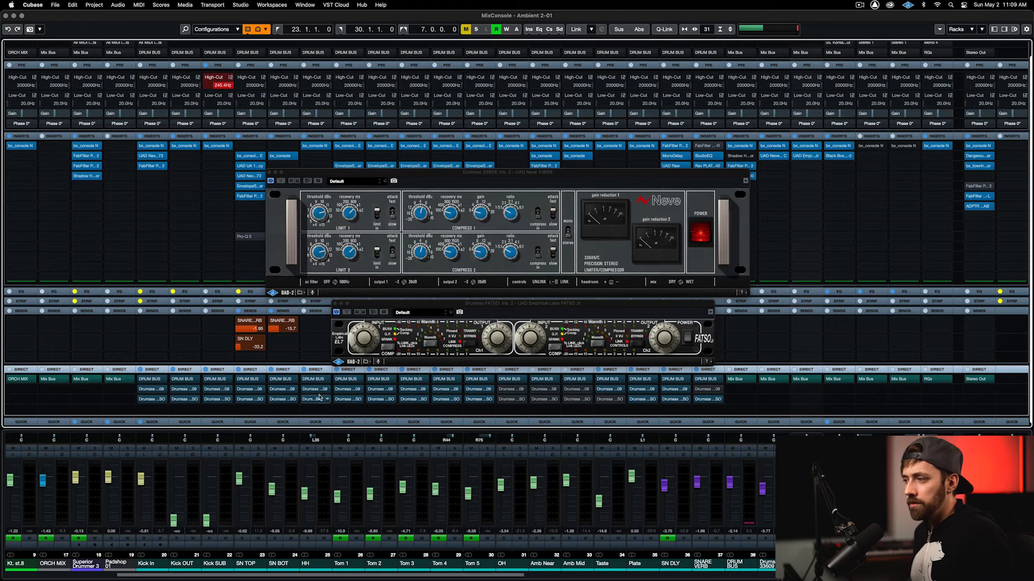
{"action": "left_click", "coordinate": [316, 370]}
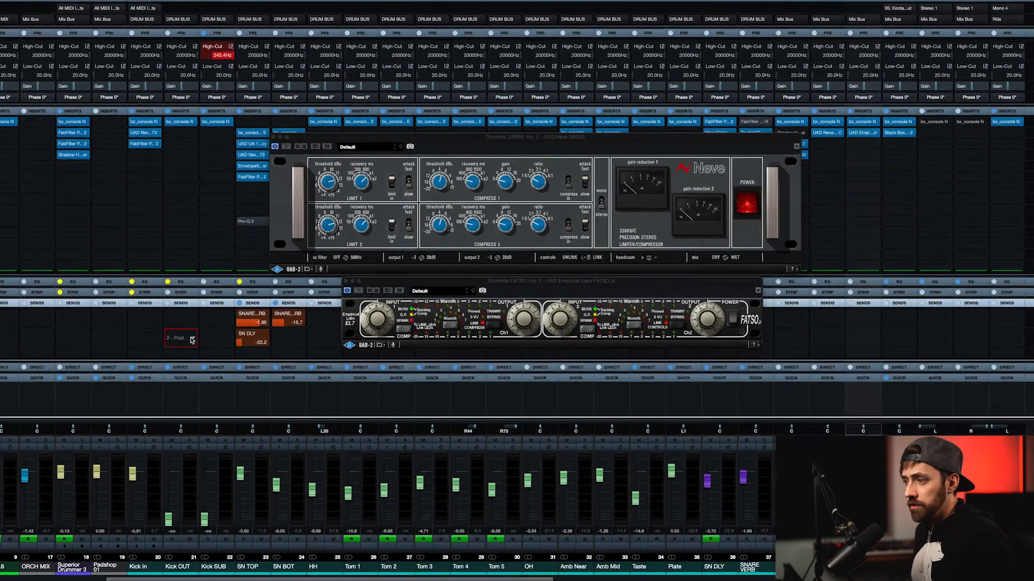
Demonstrate a Kick OUT send to Drumsss 33609 by adding, enabling and adjusting it, and contrast it with the Direct routing.
{"action": "left_click", "coordinate": [187, 363]}
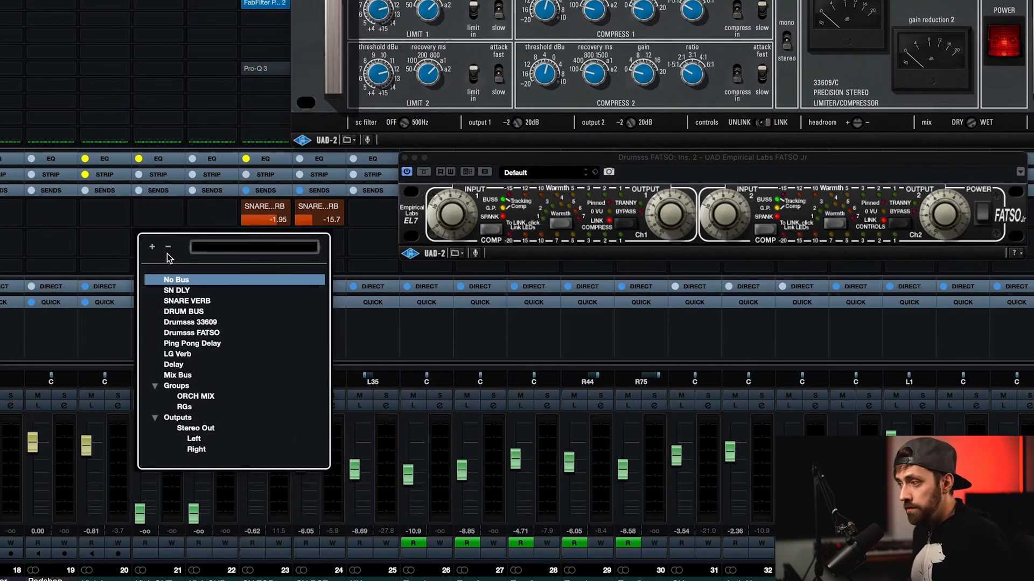
{"action": "left_click", "coordinate": [193, 333]}
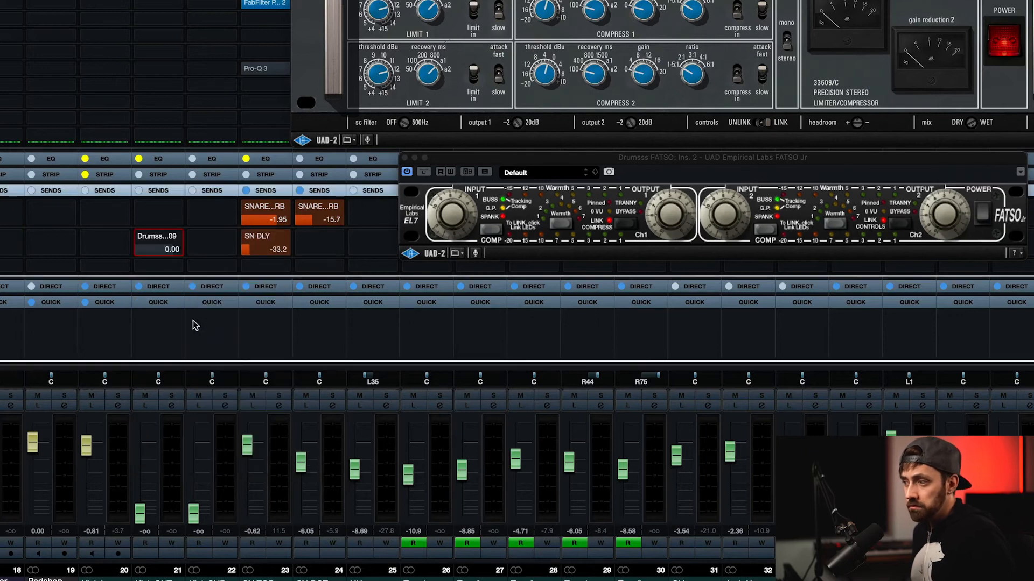
{"action": "left_click", "coordinate": [145, 237]}
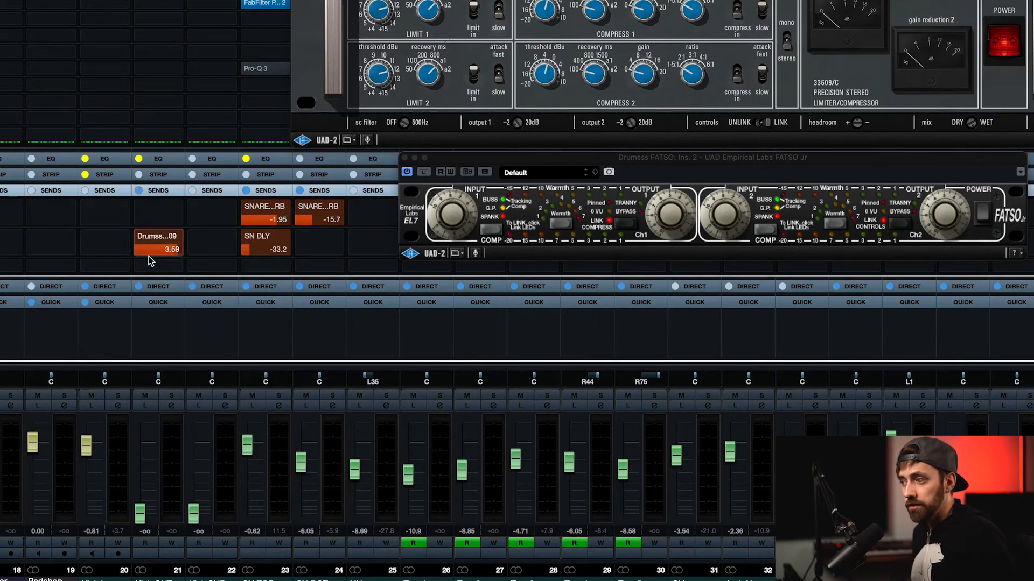
{"action": "left_click_drag", "start_coordinate": [122, 254], "coordinate": [138, 252]}
{"action": "left_click", "coordinate": [216, 286]}
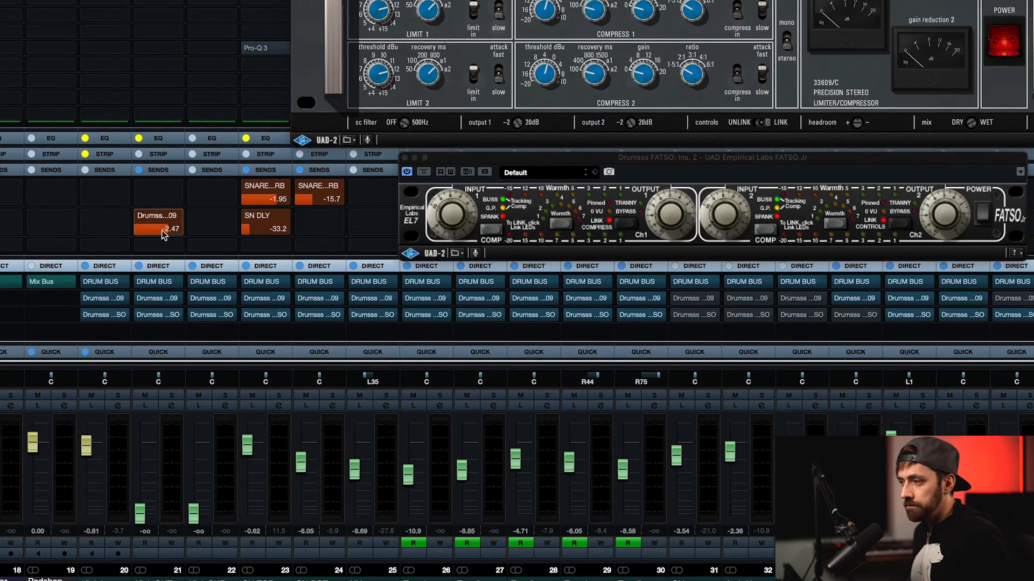
{"action": "left_click", "coordinate": [172, 268]}
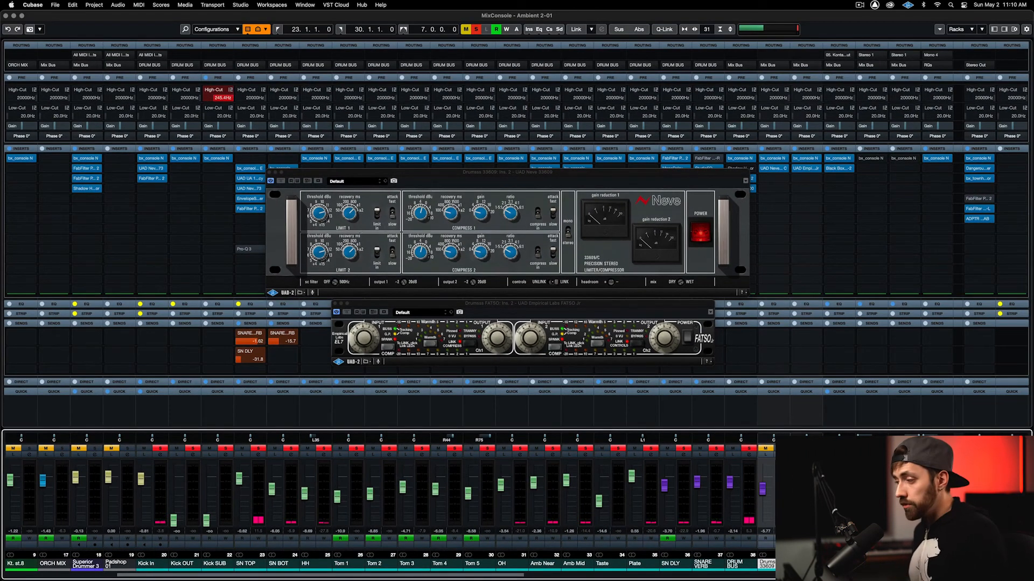
Select Drumsss 33609 and Drumsss FATSO, and solo both parallel buses together with the drums.
{"action": "left_click", "coordinate": [747, 490]}
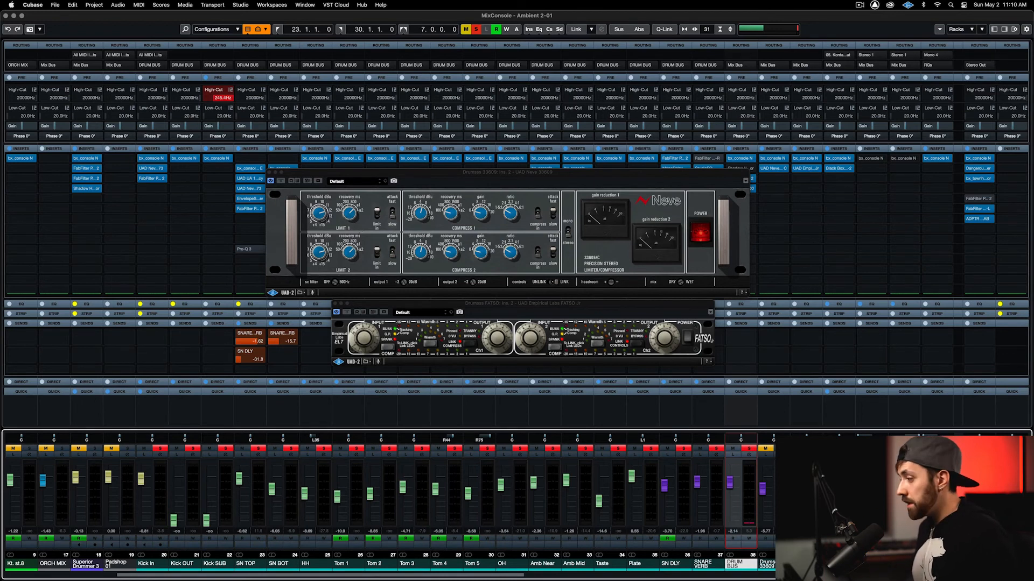
{"action": "left_click", "coordinate": [816, 485], "text": "shift"}
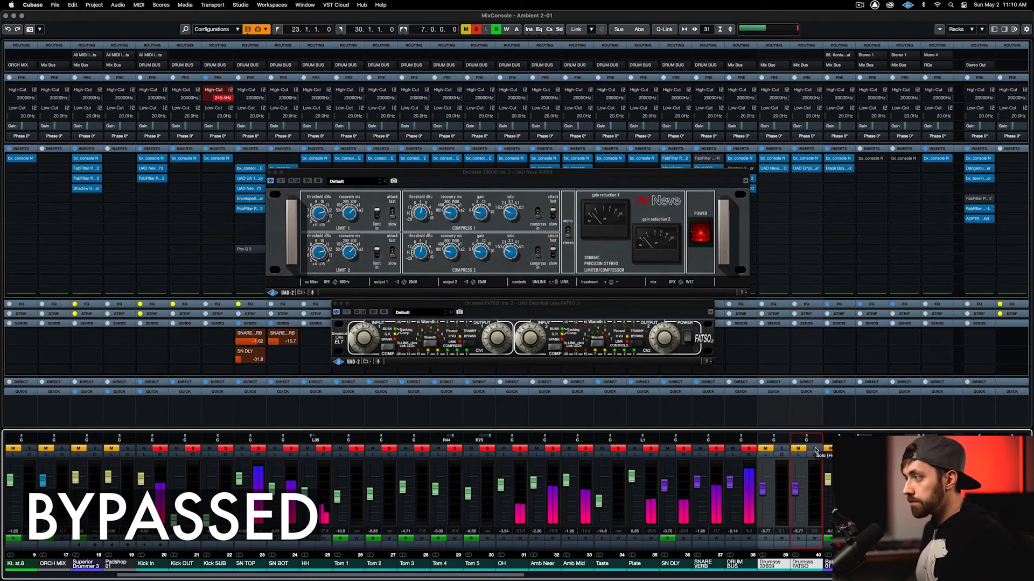
{"action": "key", "text": "alt+shift"}
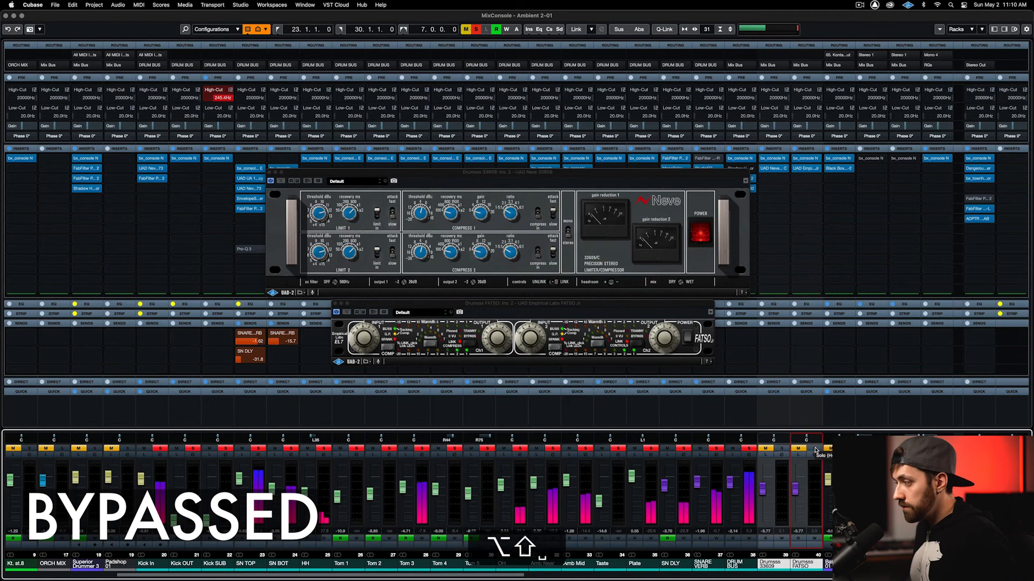
{"action": "left_click", "coordinate": [815, 450], "text": "alt+shift"}
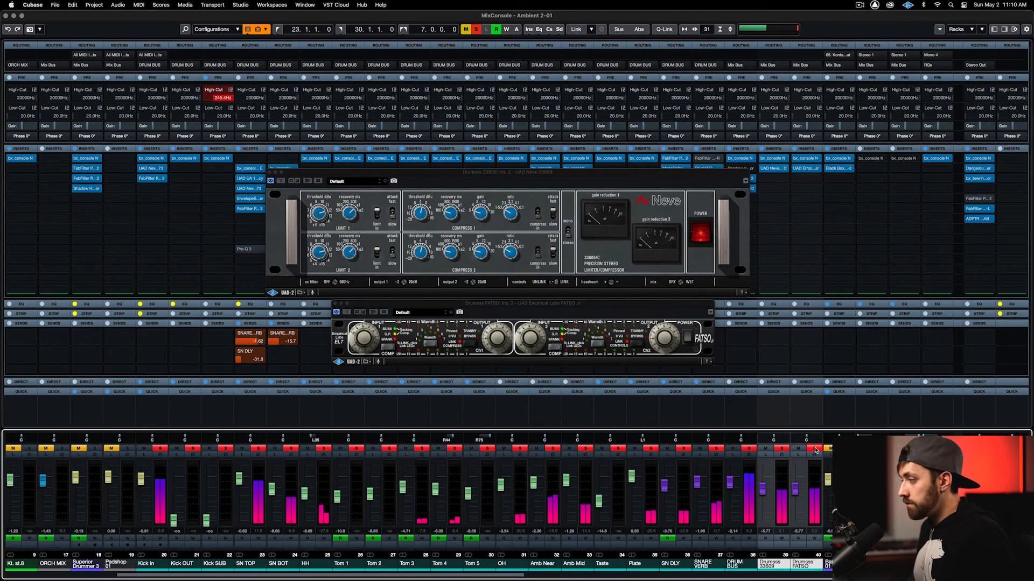
Set the Drumsss 33609 fader to about -4.71 dB, and compare the drums without and with both parallel buses.
{"action": "left_click_drag", "start_coordinate": [796, 491], "coordinate": [763, 491]}
{"action": "left_click", "coordinate": [814, 448], "text": "alt+shift"}
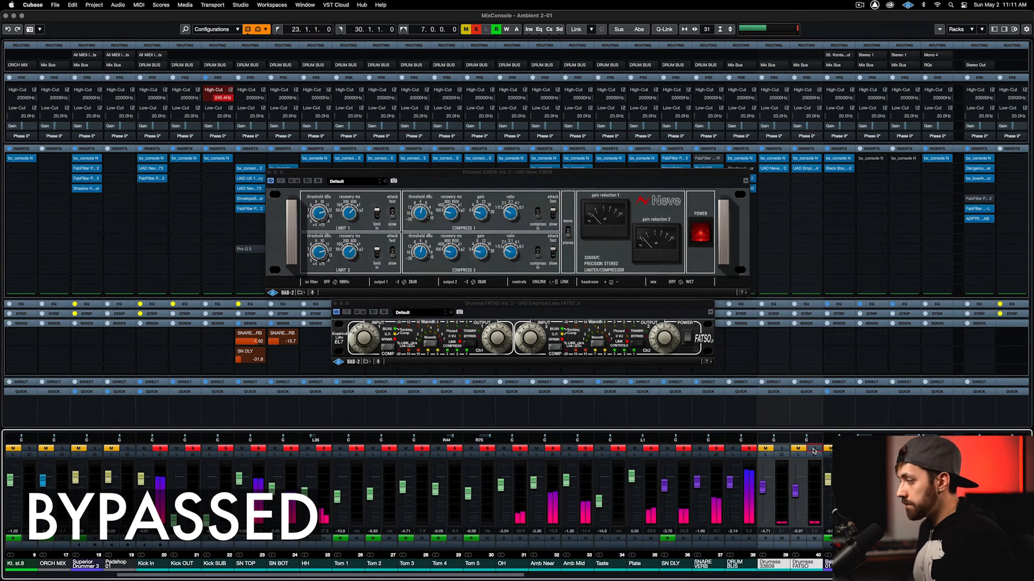
{"action": "left_click", "coordinate": [814, 449], "text": "alt+shift"}
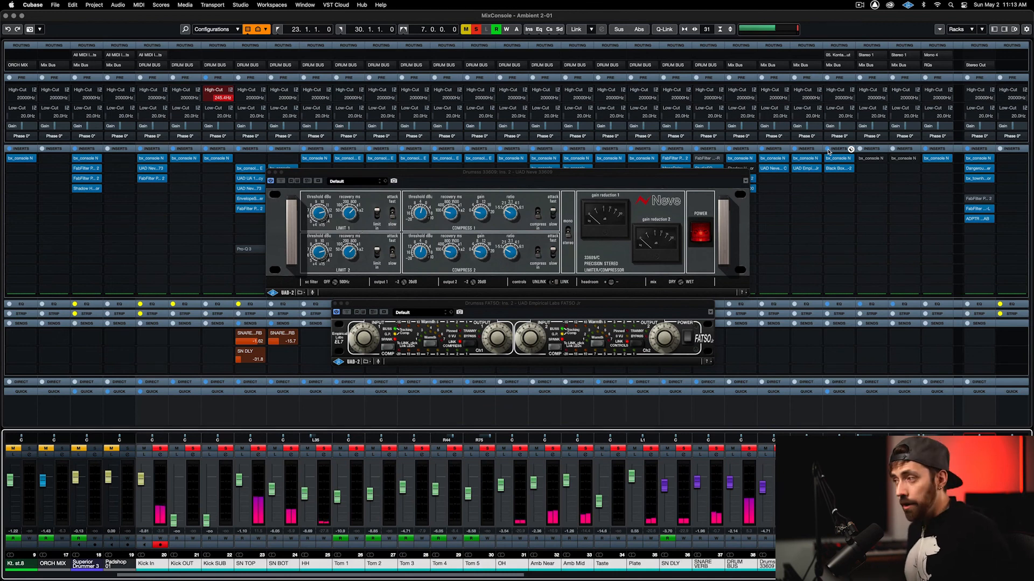
Compare the selected drum channels and buses with all inserts bypassed and active, and play the mix without solos.
{"action": "left_click", "coordinate": [828, 152], "text": "alt+shift"}
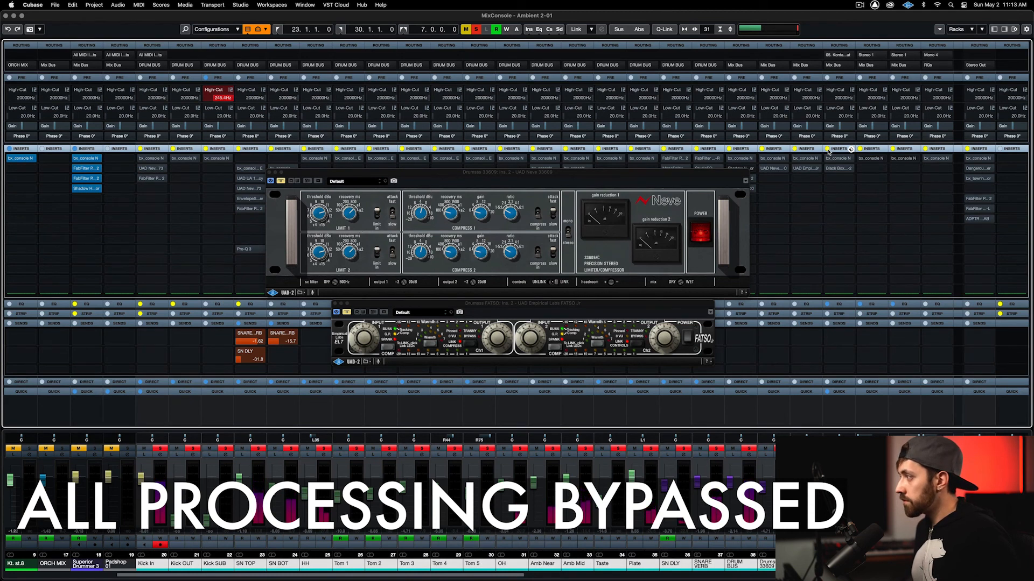
{"action": "left_click", "coordinate": [828, 152], "text": "alt+shift"}
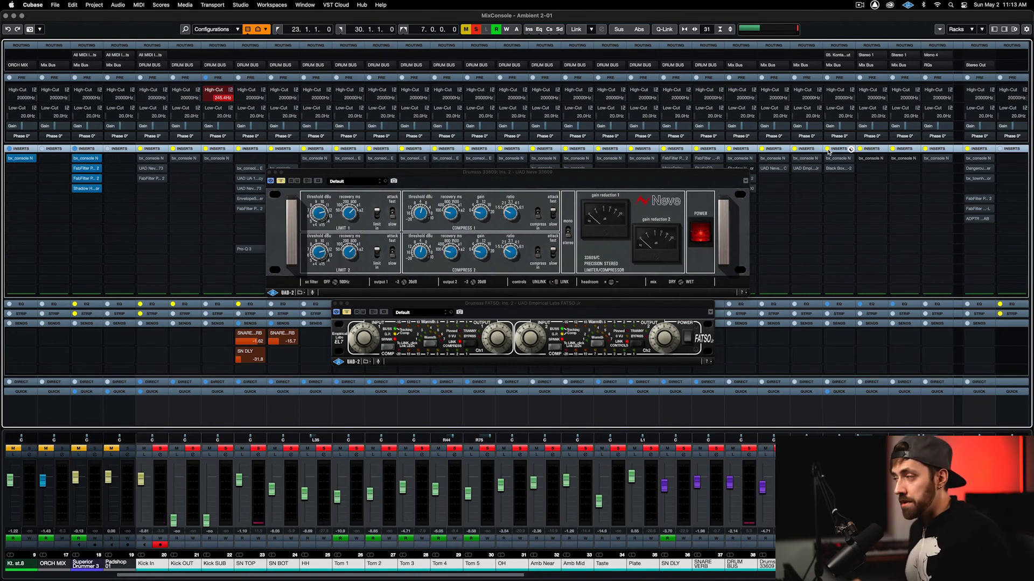
{"action": "key", "text": "alt+shift"}
{"action": "left_click", "coordinate": [829, 152]}
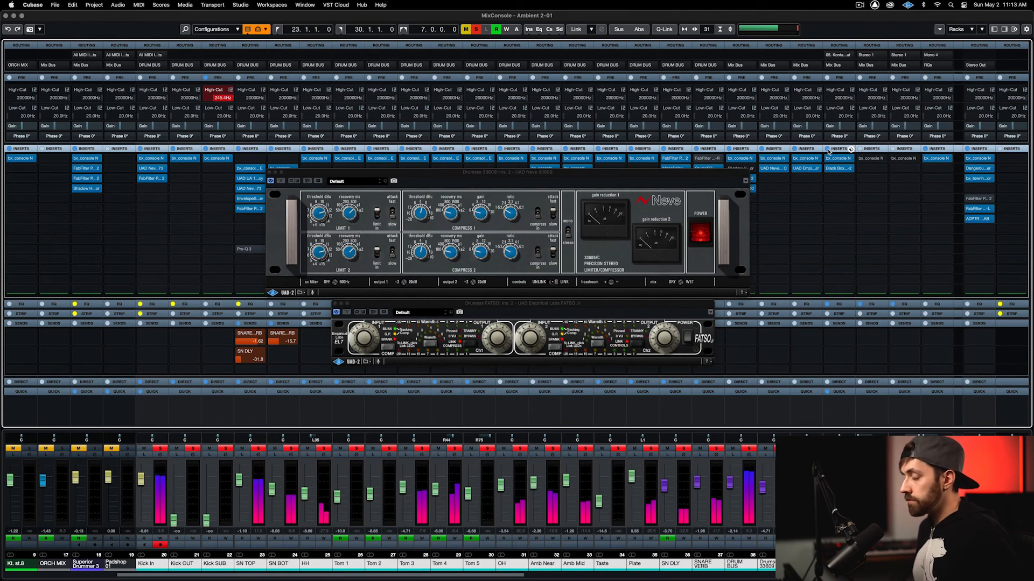
{"action": "left_click", "coordinate": [829, 150], "text": "alt+shift"}
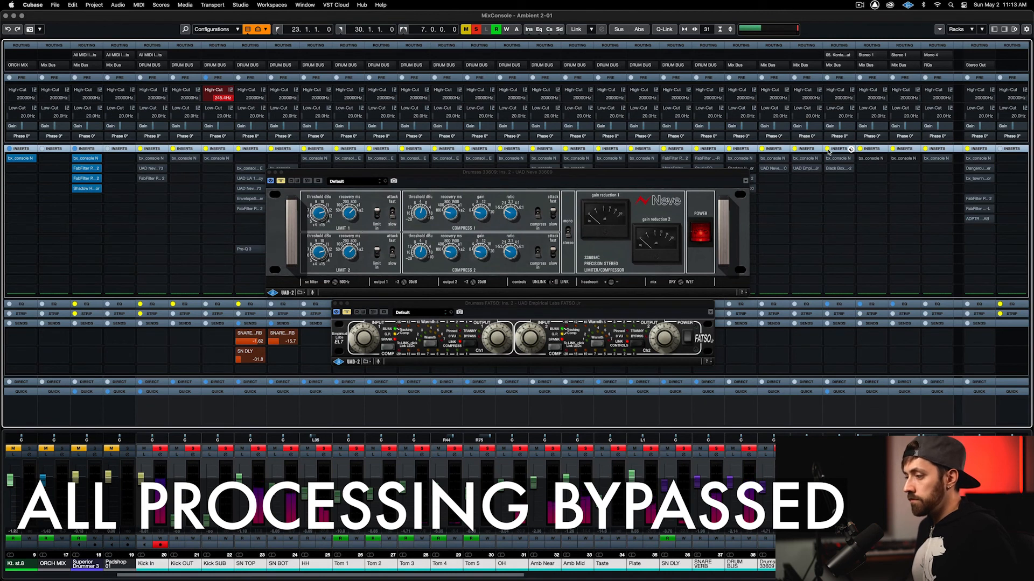
{"action": "left_click", "coordinate": [829, 151], "text": "alt+shift"}
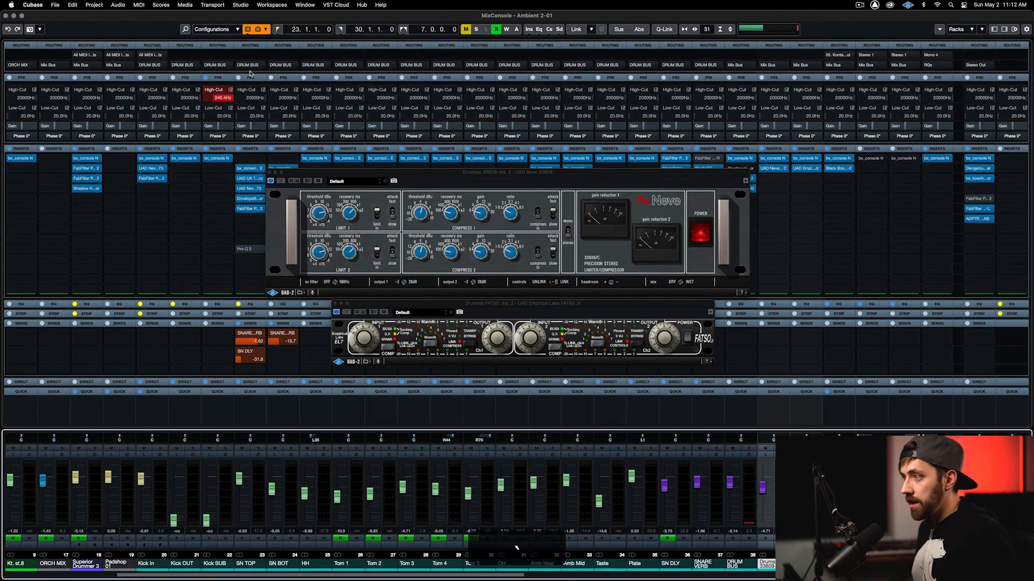
{"action": "key", "text": "space"}
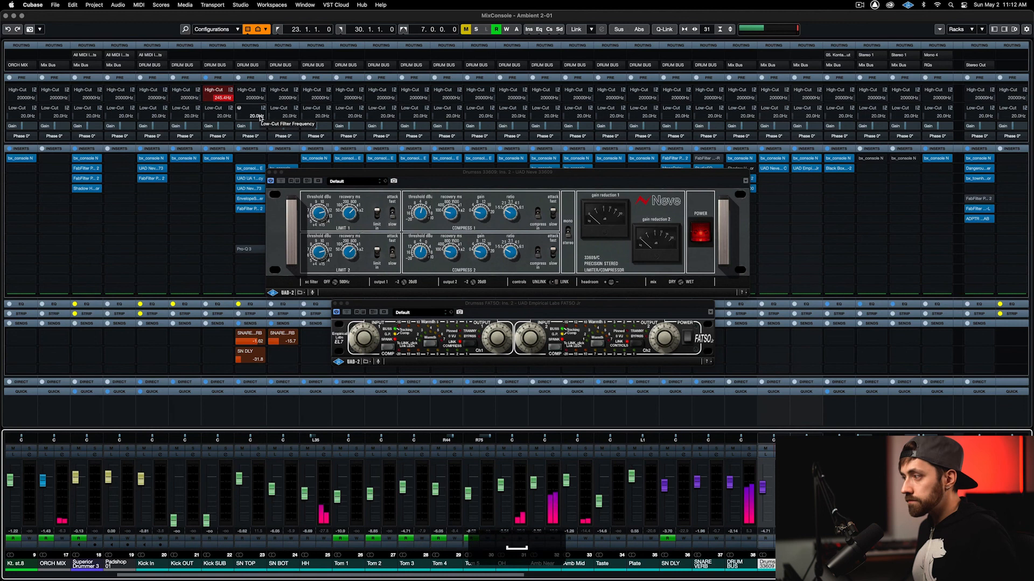